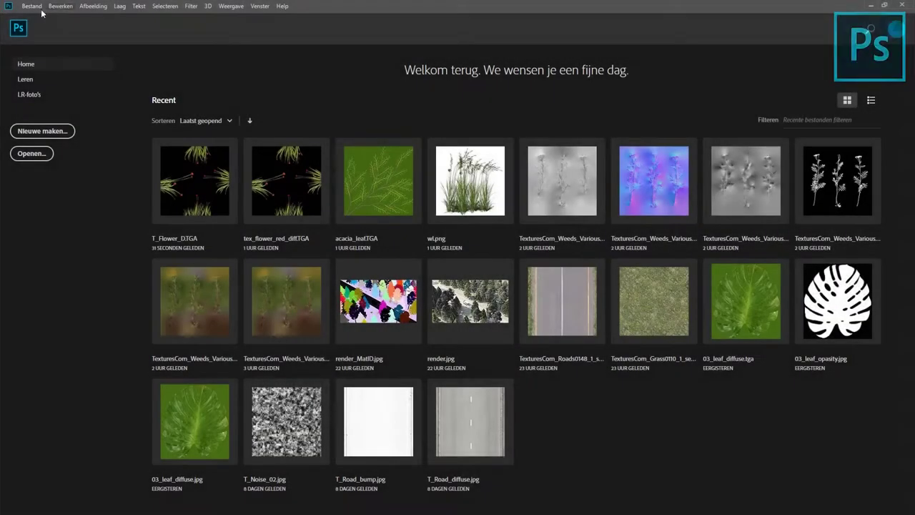
Step: Open T_Flower_D.TGA and confirm its image size is 2048×2048 px
left_click(31, 6)
left_click(40, 26)
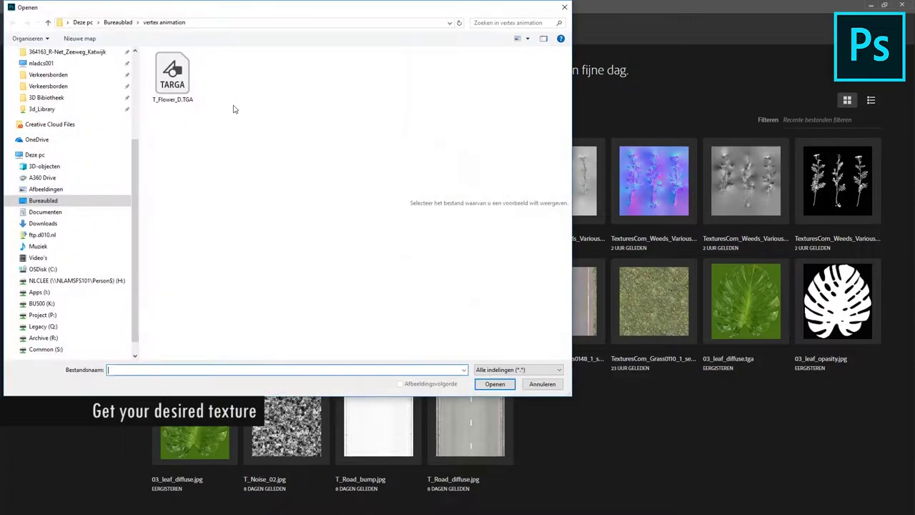
left_click(494, 384)
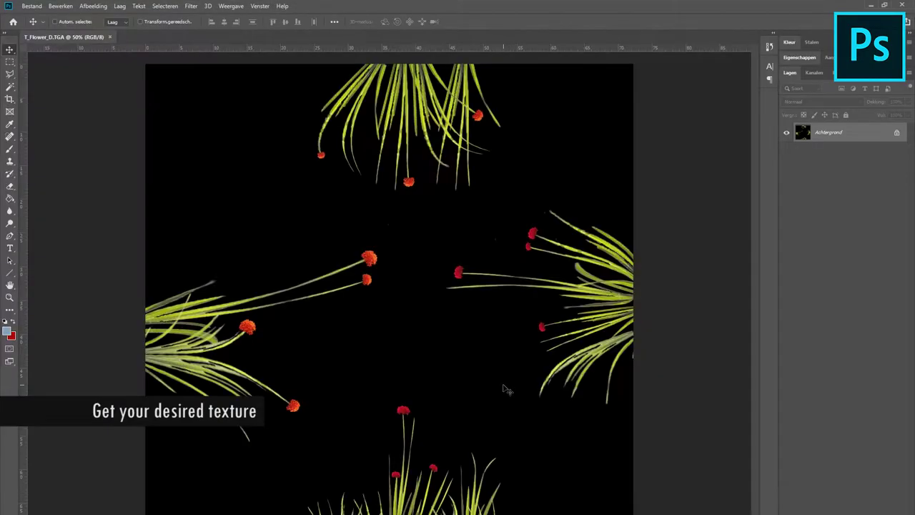
left_click(97, 6)
left_click(111, 77)
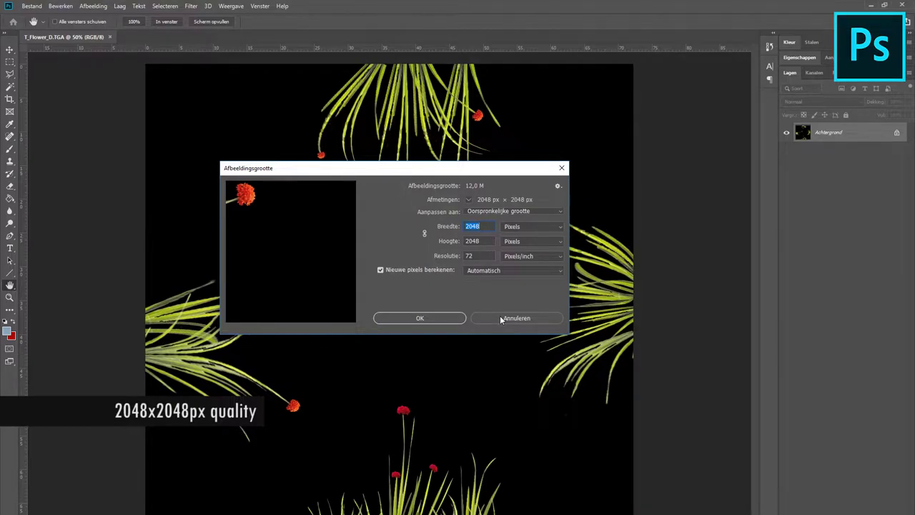
left_click(501, 318)
Step: View the Alfa 1 alpha mask channel, then return to the RGB view
left_click(814, 72)
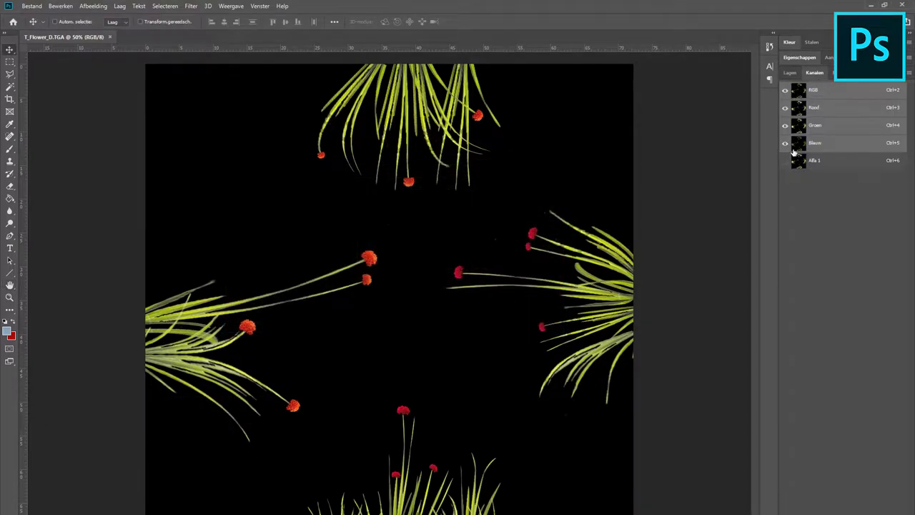
left_click(830, 165)
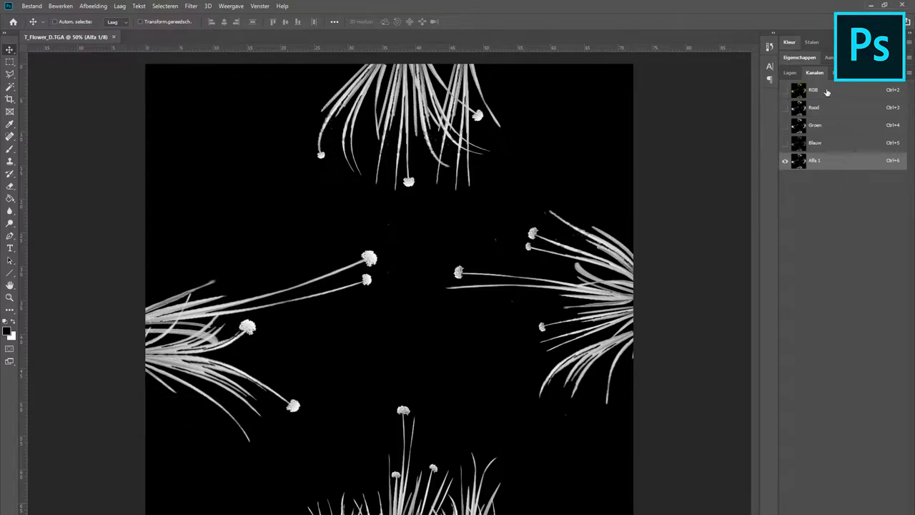
left_click(826, 92)
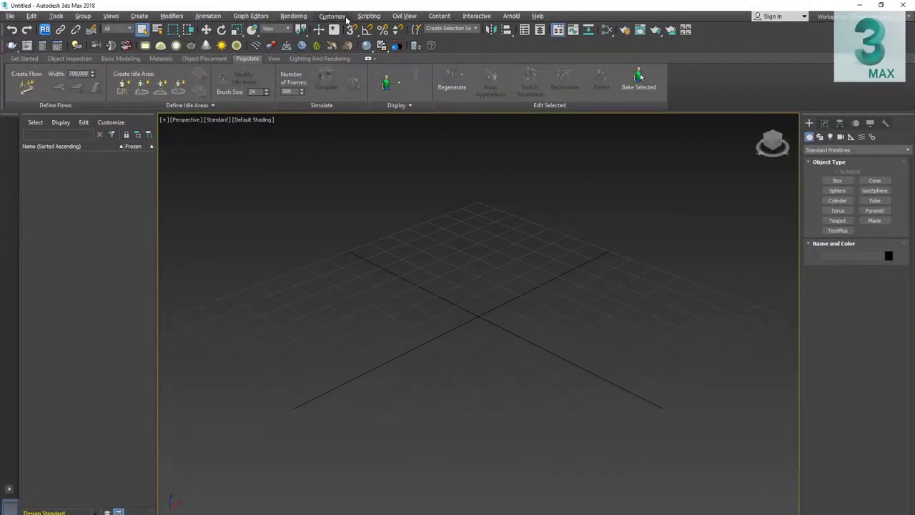
Step: Set the scene and system units to centimetres
left_click(331, 16)
left_click(340, 141)
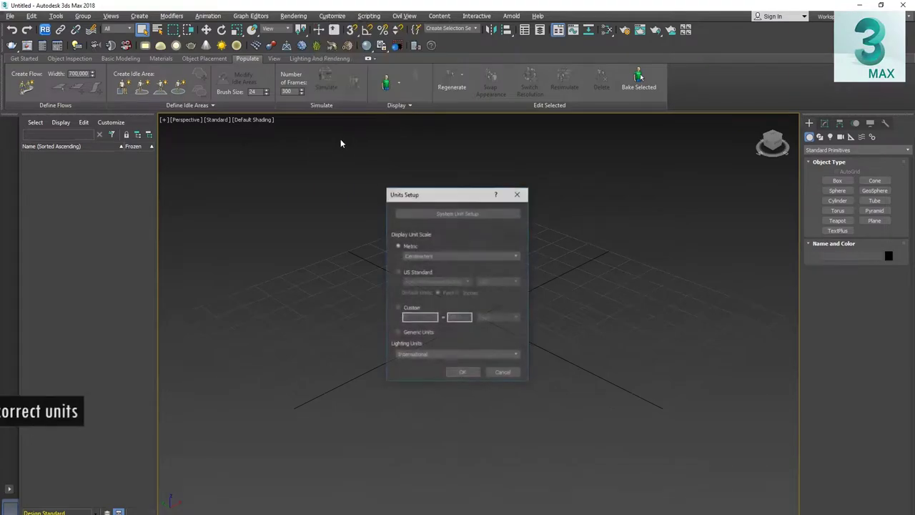
left_click(459, 214)
left_click(462, 335)
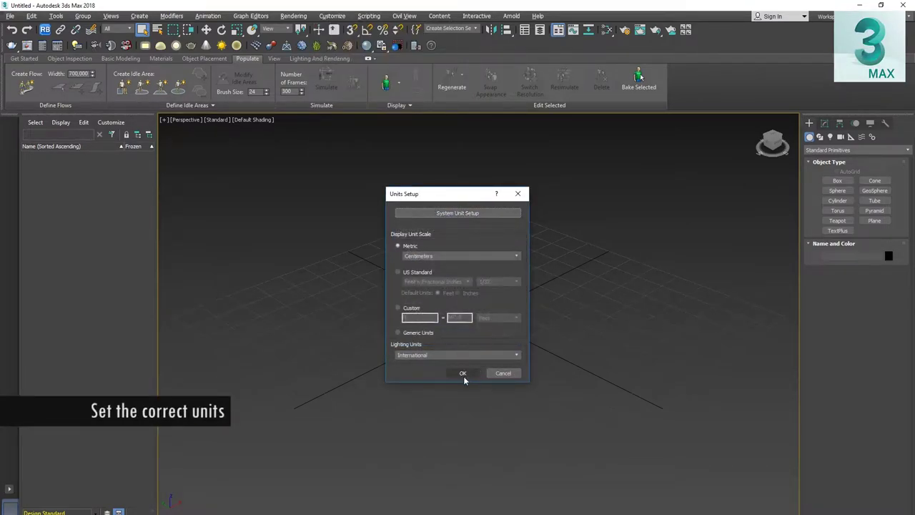
left_click(463, 372)
Step: Create a 50×50 cm plane with 4×4 segments, displayed with edged faces
left_click(876, 221)
left_click_drag(361, 314, 613, 315)
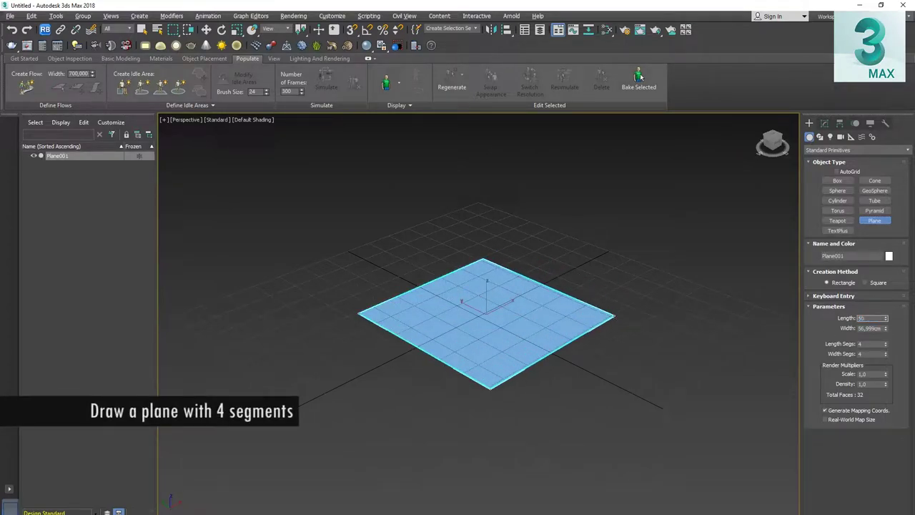
key("Tab")
type("50")
key("Return")
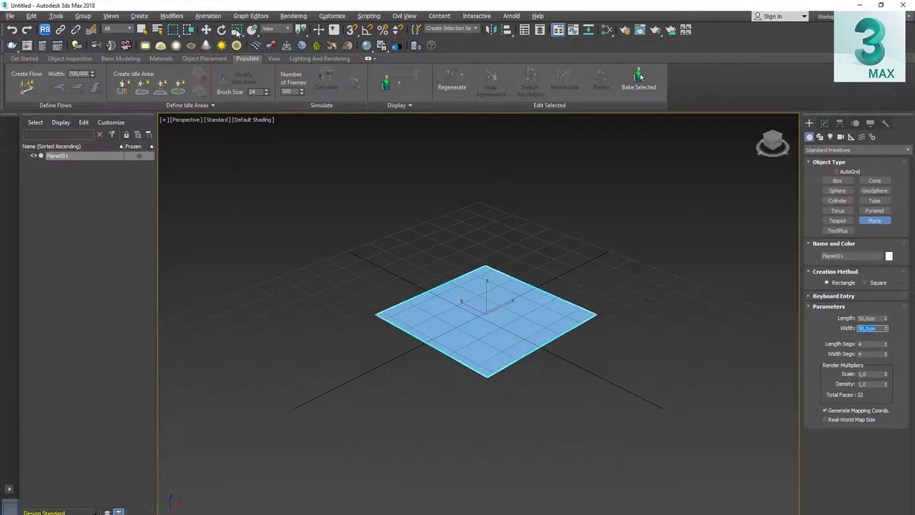
key("w")
key("F4")
scroll(543, 329, "up", 3)
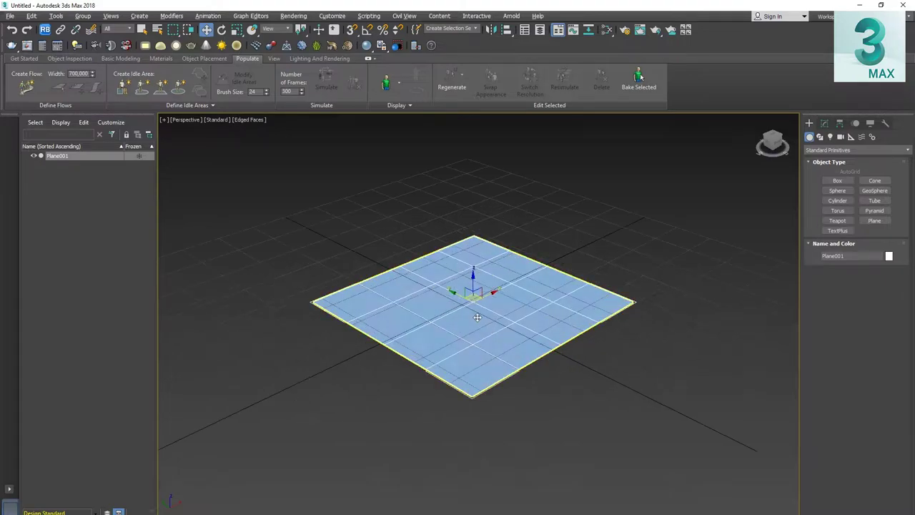
Step: Rotate the plane 90° with Affect Pivot Only so it stands upright, then open the Slate Material Editor
left_click(840, 123)
left_click(852, 190)
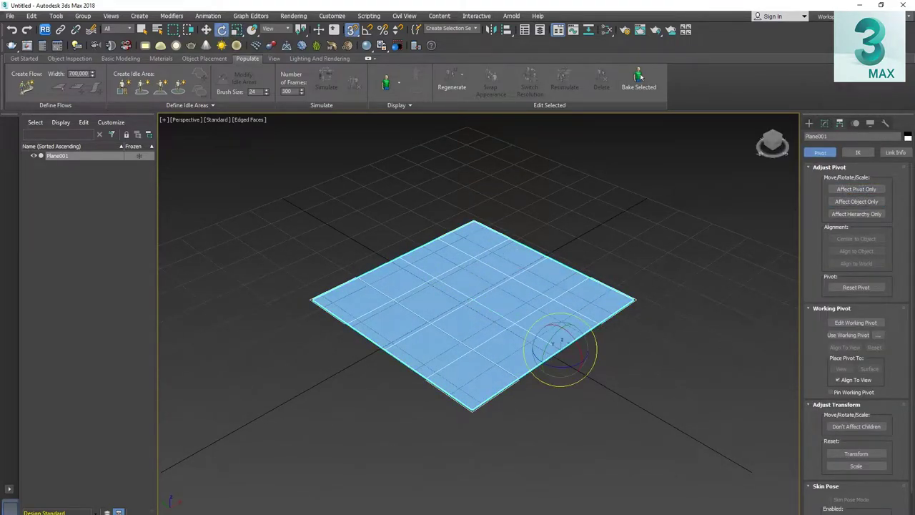
left_click_drag(550, 342, 550, 307)
key("w")
key("z")
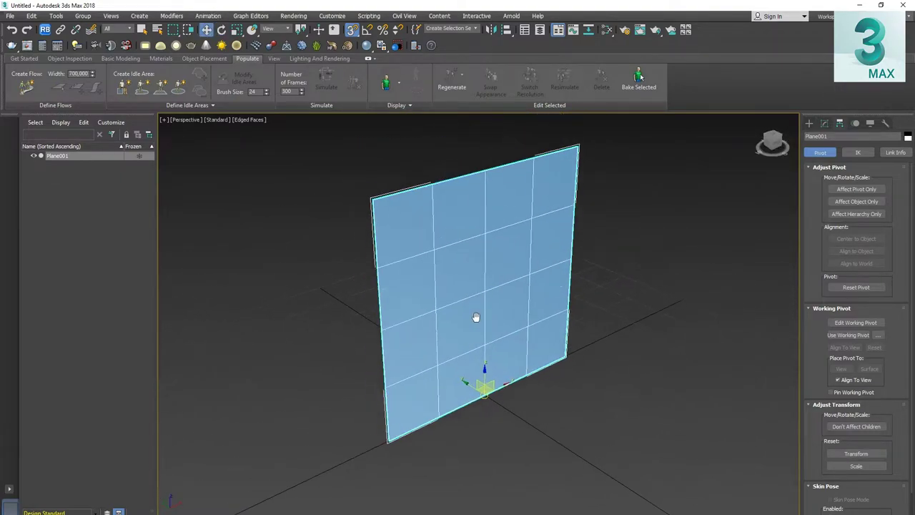
middle_click_drag(476, 298, 466, 58, "alt")
left_click(366, 45)
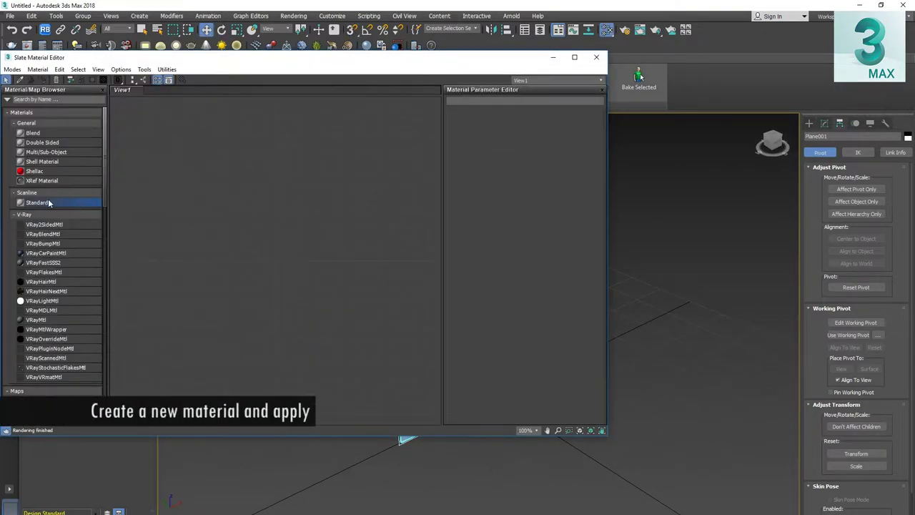
Step: Add a Standard material and wire a T_Flower_D.TGA bitmap into its Diffuse Color
left_click_drag(37, 202, 368, 214)
left_click_drag(336, 244, 282, 248)
mouse_move(307, 251)
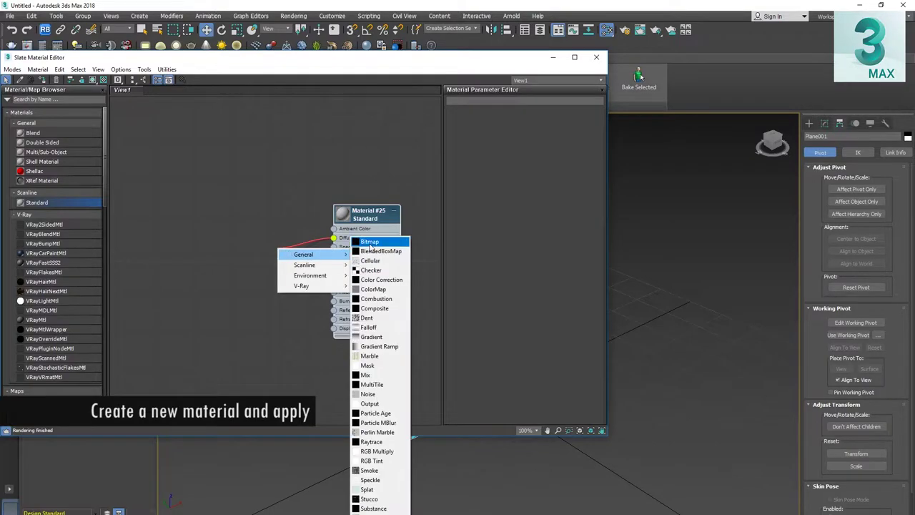
left_click(376, 241)
left_click(86, 86)
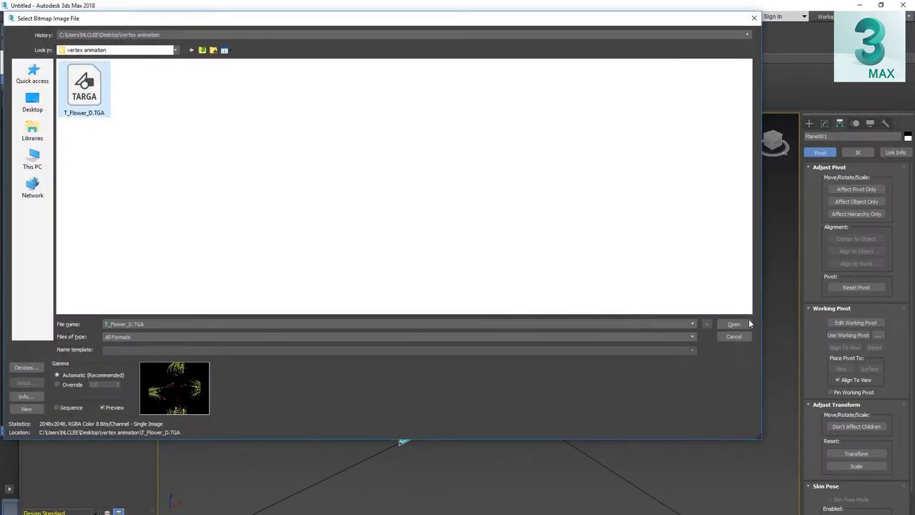
left_click(734, 324)
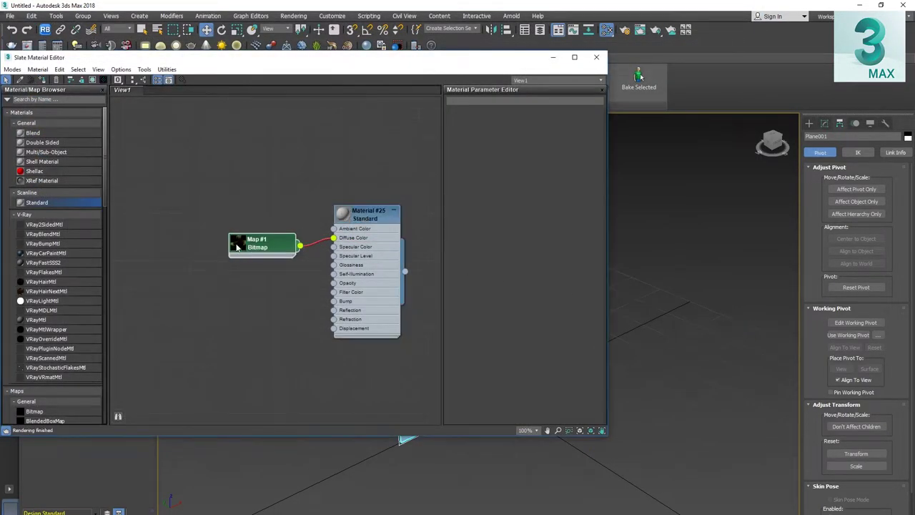
double_click(286, 248)
left_click_drag(279, 243, 231, 228)
Step: Show Material #25 shaded on the plane in the viewport and close the editor
right_click(371, 218)
left_click(371, 218)
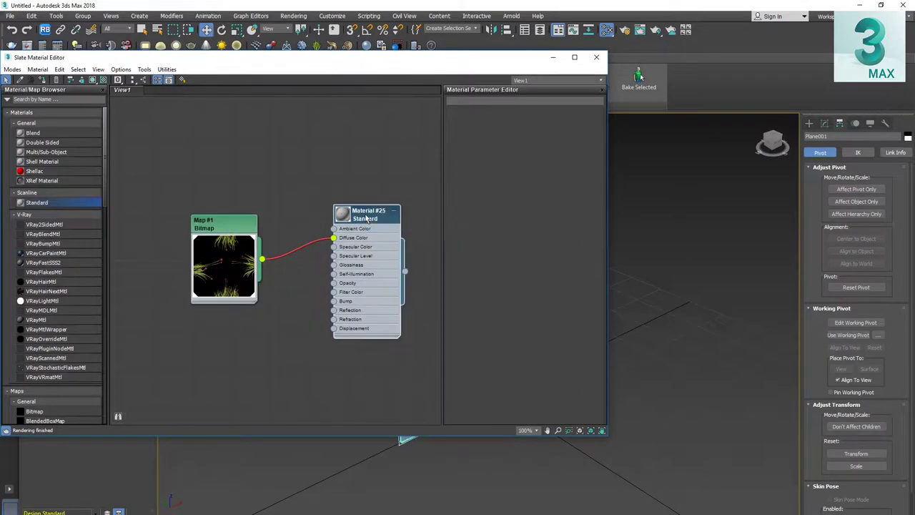
right_click(370, 219)
left_click(425, 339)
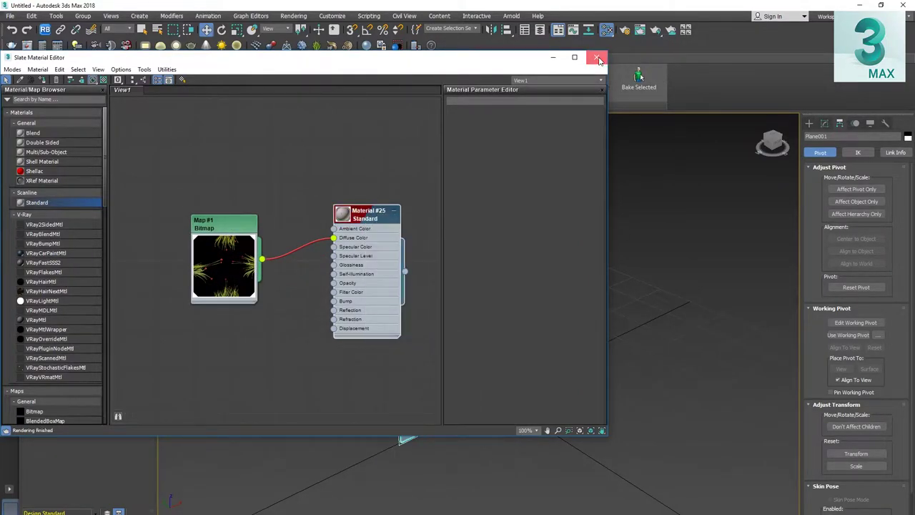
left_click(598, 58)
Step: Add a UVW Map modifier and rotate its gizmo in line with the plane
left_click(825, 124)
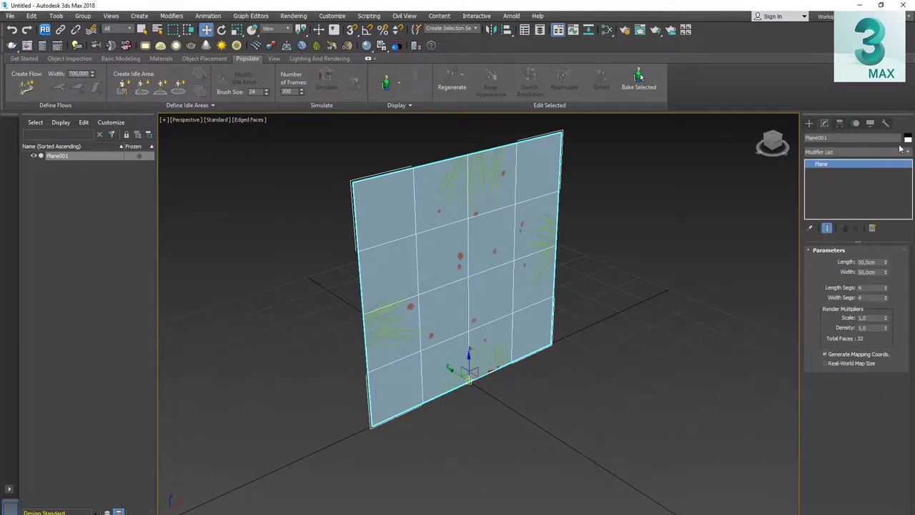
left_click(854, 151)
scroll(874, 433, "down", 10)
left_click(837, 447)
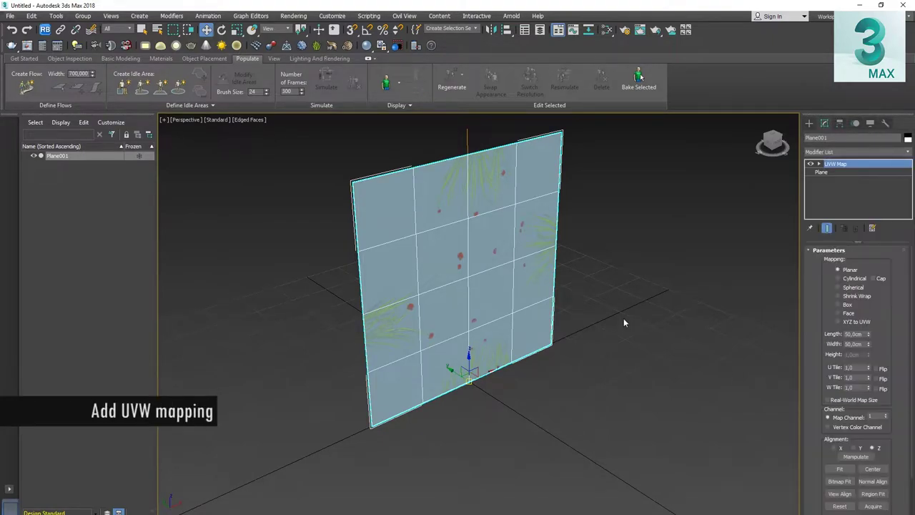
mouse_move(624, 318)
middle_mouse_down("alt")
mouse_move(407, 288)
mouse_move(466, 274)
middle_mouse_up("alt")
key("1")
key("e")
mouse_move(466, 273)
left_mouse_down()
mouse_move(458, 279)
mouse_move(457, 236)
mouse_move(434, 175)
mouse_move(146, 6)
left_mouse_up()
Step: Scale and move the gizmo onto one flower clump, then Shift-drag the plane for Clone Options
left_click(236, 29)
key("w")
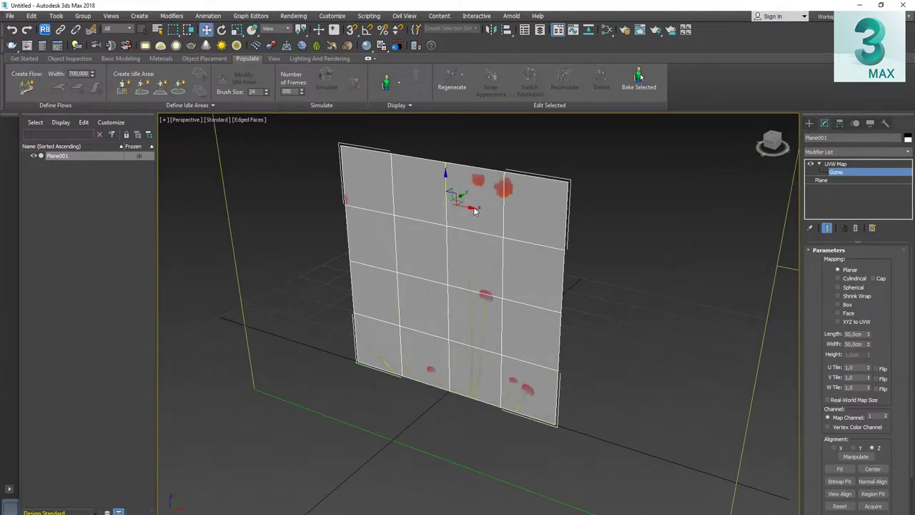
left_click_drag(476, 210, 440, 98)
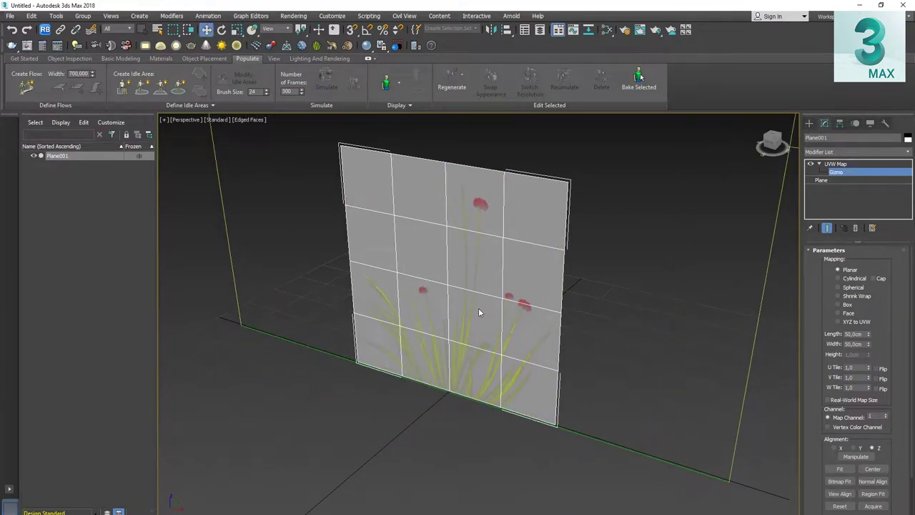
middle_click_drag(478, 313, 474, 292, "alt")
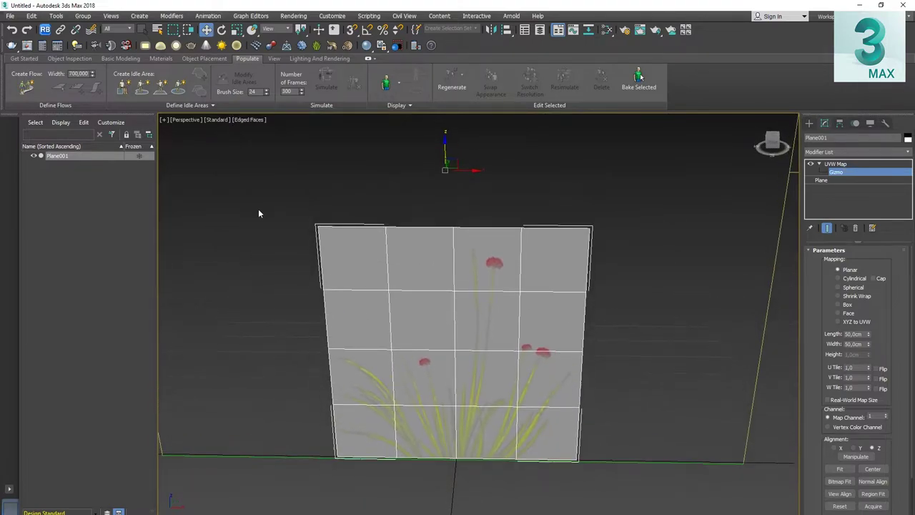
right_click(206, 29)
left_click_drag(192, 235, 191, 230)
mouse_move(464, 384)
middle_mouse_down("alt")
mouse_move(430, 326)
mouse_move(410, 324)
middle_mouse_up("alt")
scroll(468, 323, "down", 3)
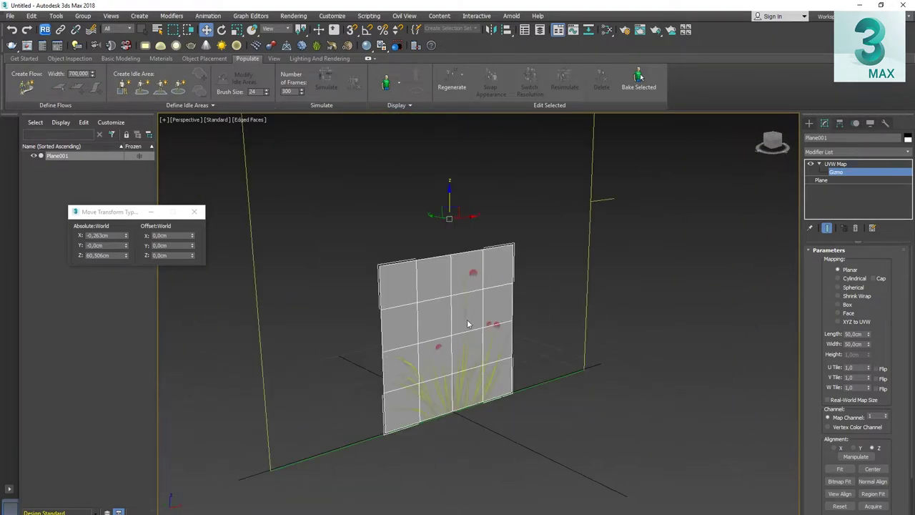
key("ctrl+b")
left_click_drag(435, 379, 439, 274, "shift")
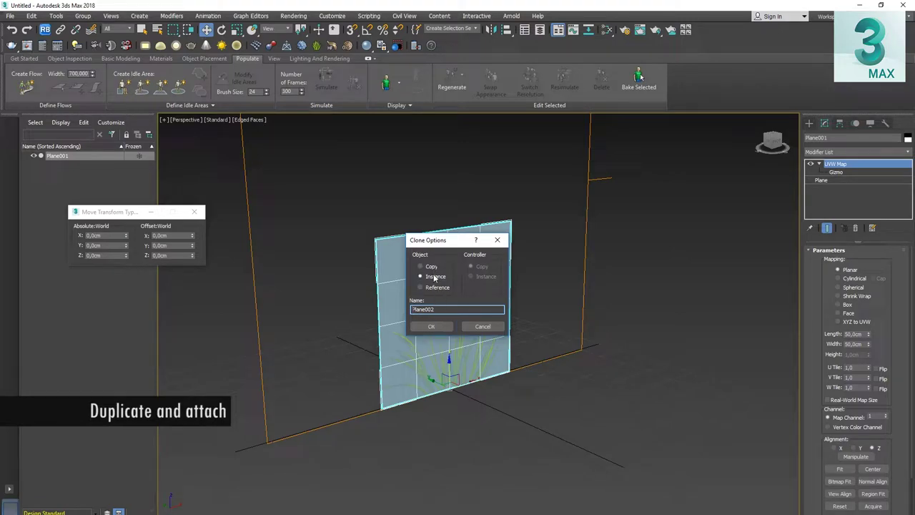
Step: Create Plane002 as a copy and rotate it 90° about Z so it crosses Plane001
left_click(431, 326)
key("e")
middle_click_drag(458, 379, 468, 384, "alt")
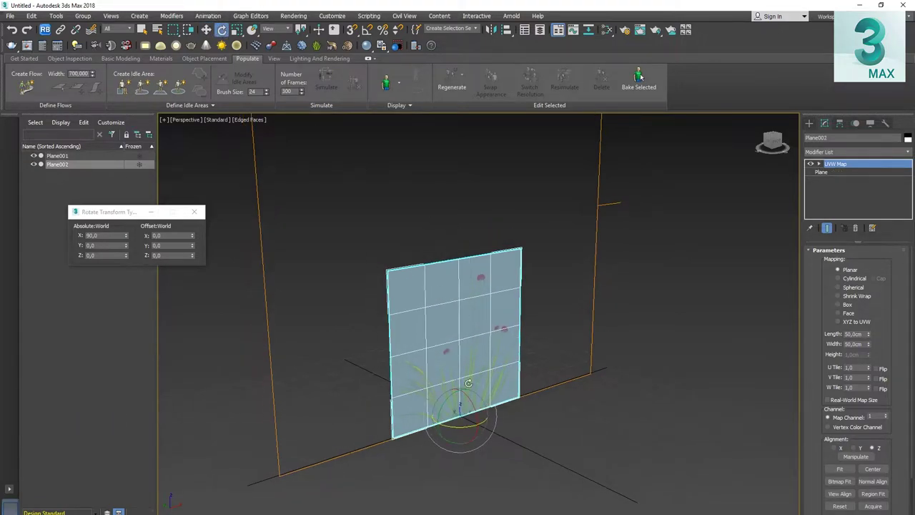
type("90")
key("Return")
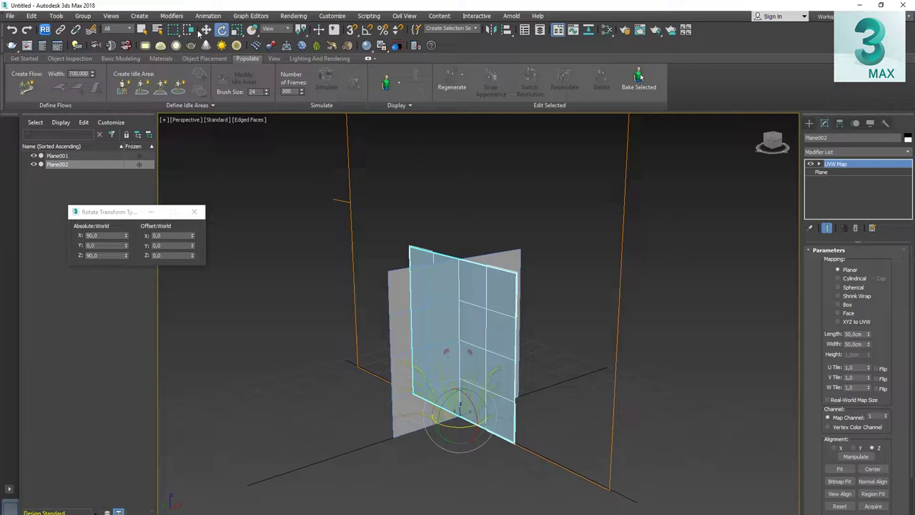
left_click(205, 29)
scroll(545, 370, "up", 5)
mouse_move(546, 370)
middle_mouse_down("alt")
mouse_move(460, 319)
mouse_move(483, 331)
mouse_move(337, 315)
mouse_move(485, 291)
mouse_move(698, 303)
middle_mouse_up("alt")
left_click(698, 303)
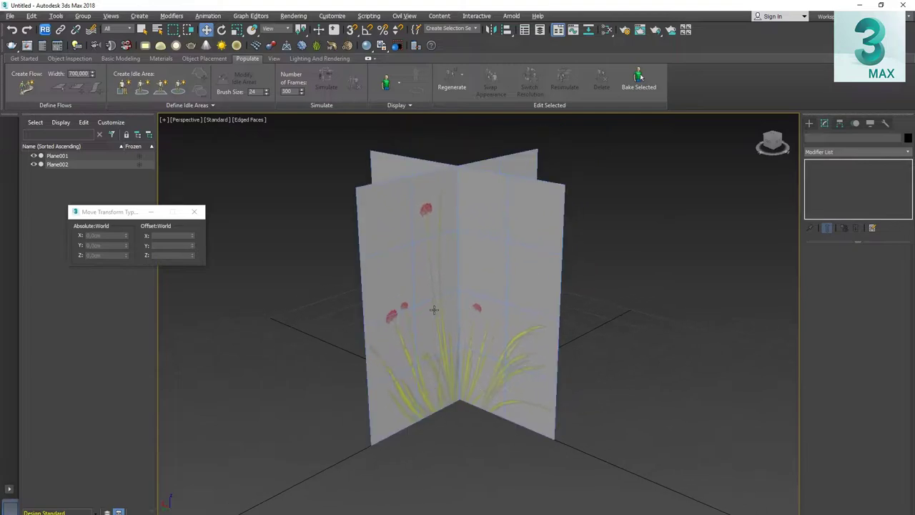
mouse_move(434, 309)
middle_mouse_down("alt")
mouse_move(442, 310)
mouse_move(252, 199)
middle_mouse_up("alt")
Step: Convert Plane001 to an Editable Mesh, attach Plane002, and add a VertexPaint modifier
left_click(58, 156)
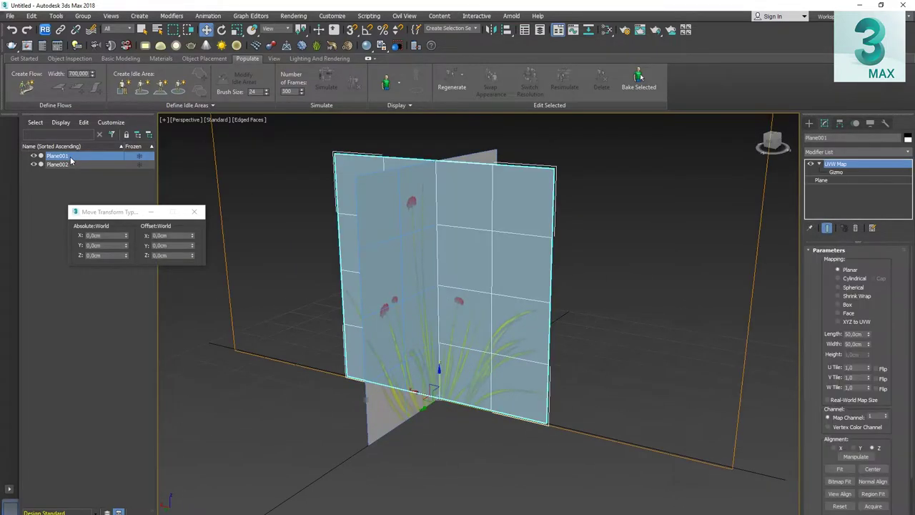
right_click(506, 292)
mouse_move(572, 402)
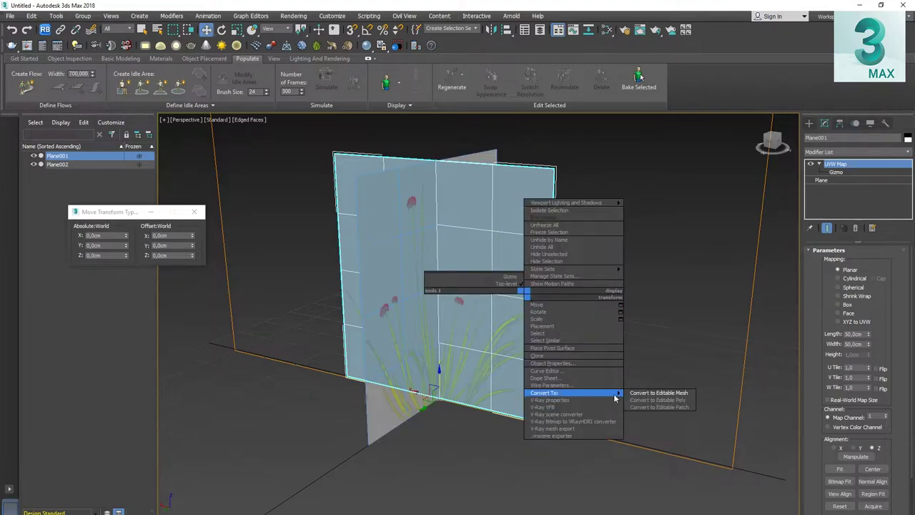
left_click(658, 395)
left_click(443, 392)
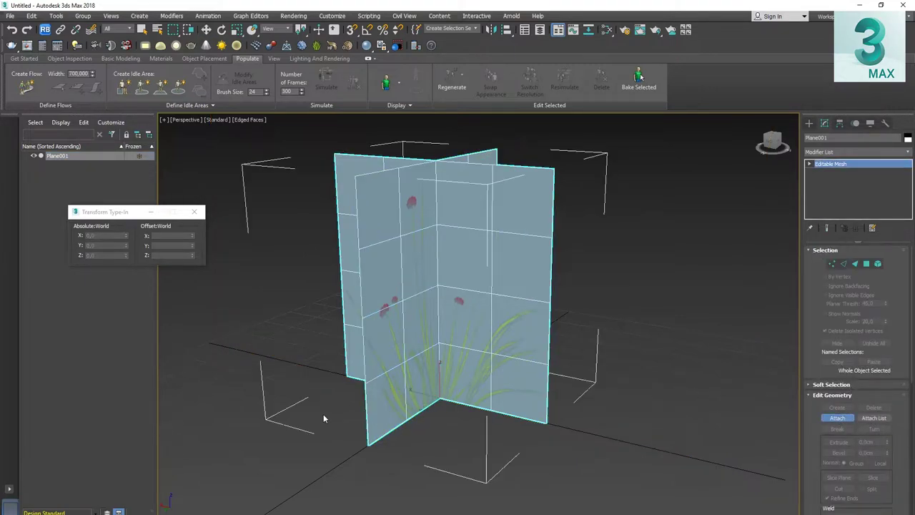
key("w")
mouse_move(738, 401)
middle_mouse_down("alt")
mouse_move(399, 283)
mouse_move(659, 264)
middle_mouse_up("alt")
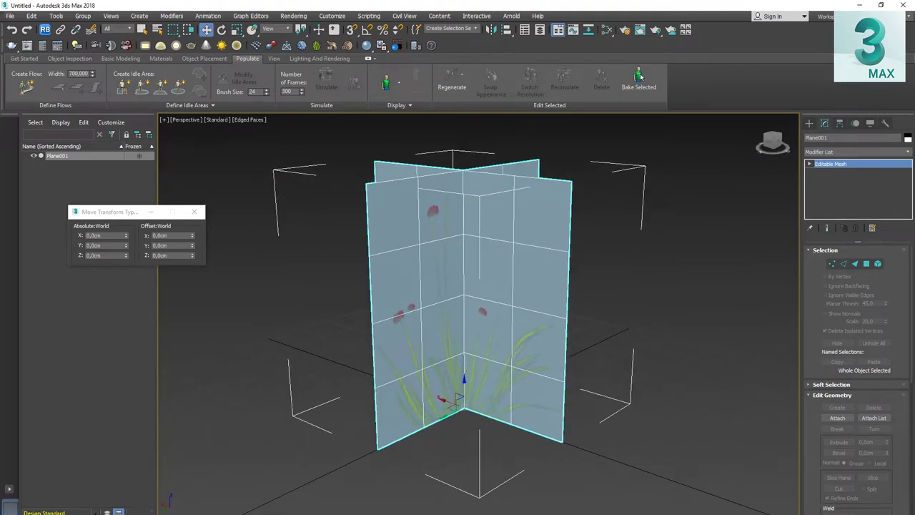
left_click(907, 154)
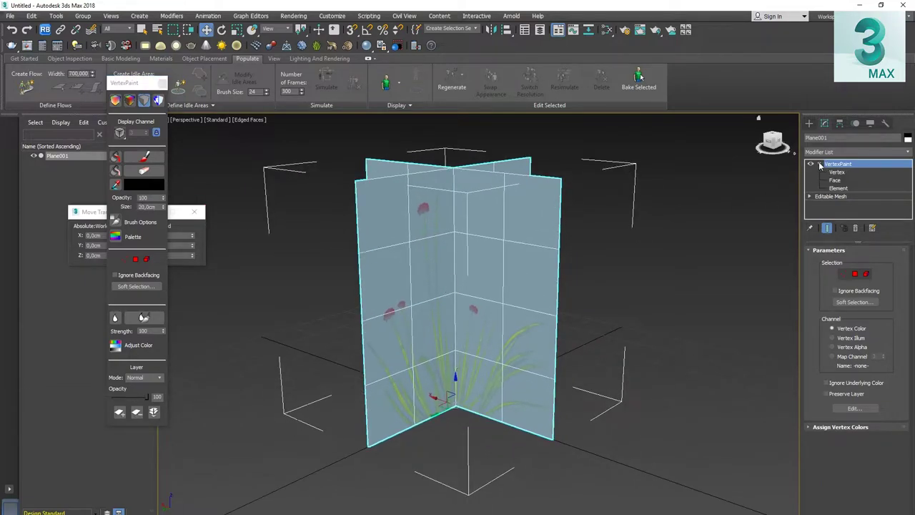
Step: Set VertexPaint to Vertex level and turn off Show Shaded Material for Material #25
left_click(836, 172)
scroll(442, 305, "down", 3)
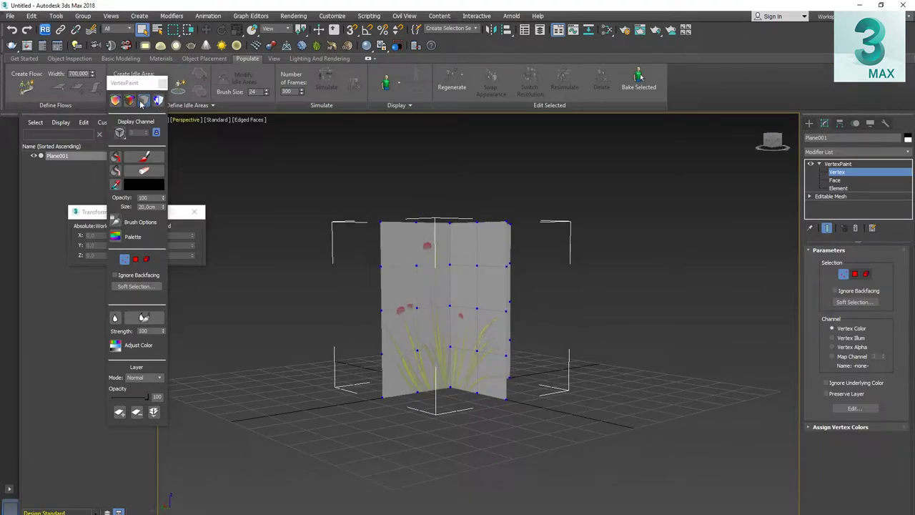
left_click(140, 102)
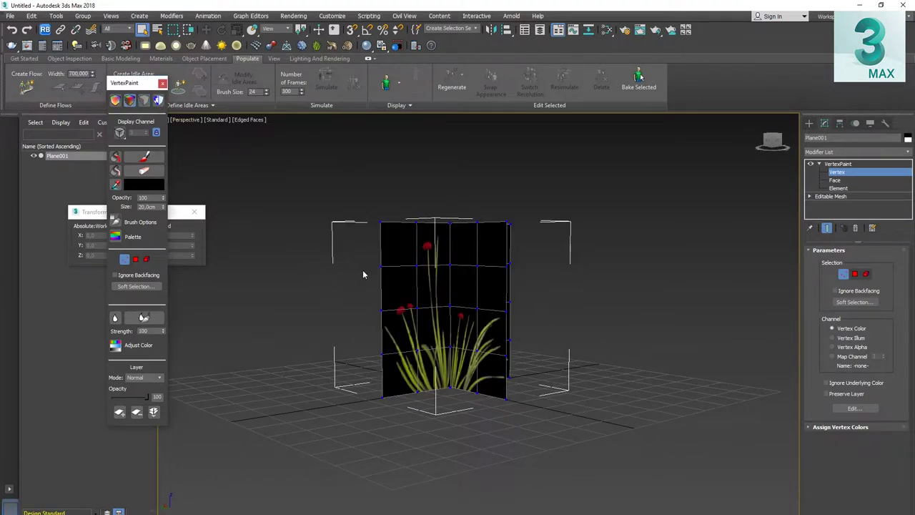
middle_click_drag(324, 269, 310, 264)
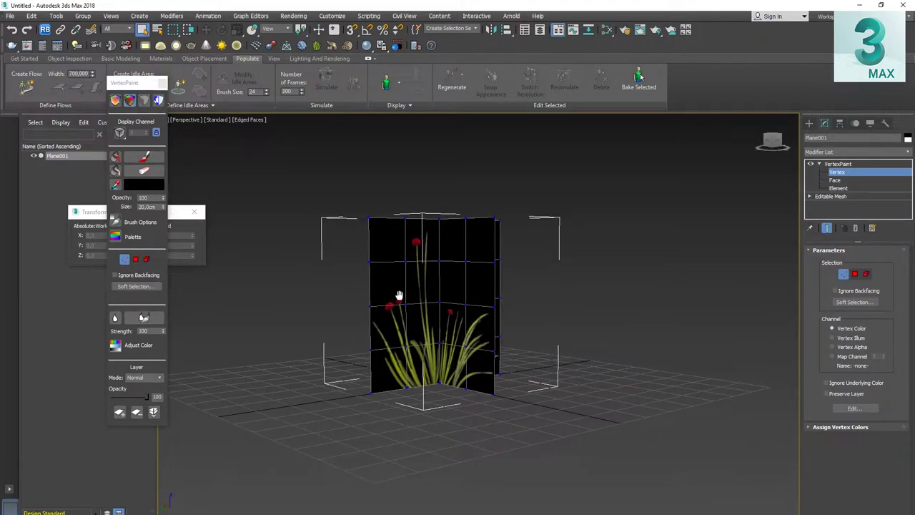
key("m")
right_click(372, 213)
left_click(429, 335)
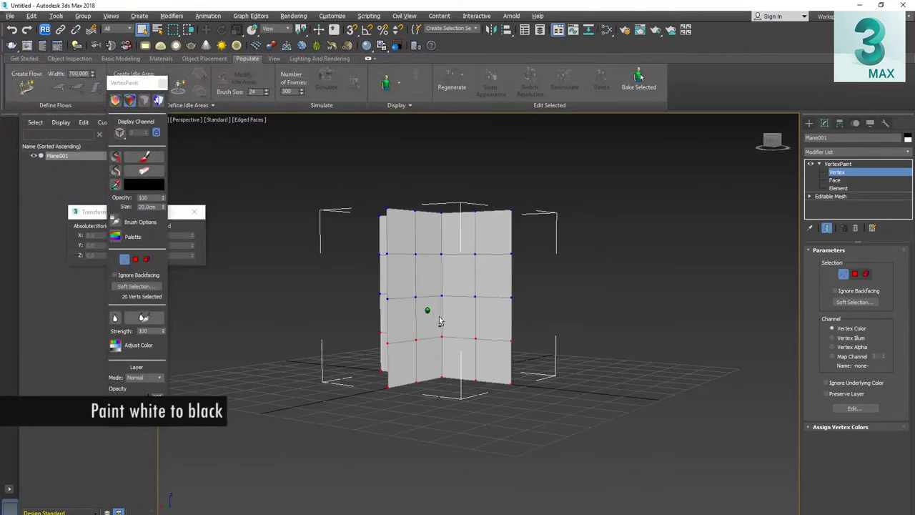
Step: Set the vertex paint colour to white and turn on the Paint brush
left_click(144, 184)
left_click(198, 300)
left_click(144, 156)
mouse_move(398, 348)
middle_mouse_down("alt")
mouse_move(564, 333)
mouse_move(547, 350)
mouse_move(293, 206)
middle_mouse_up("alt")
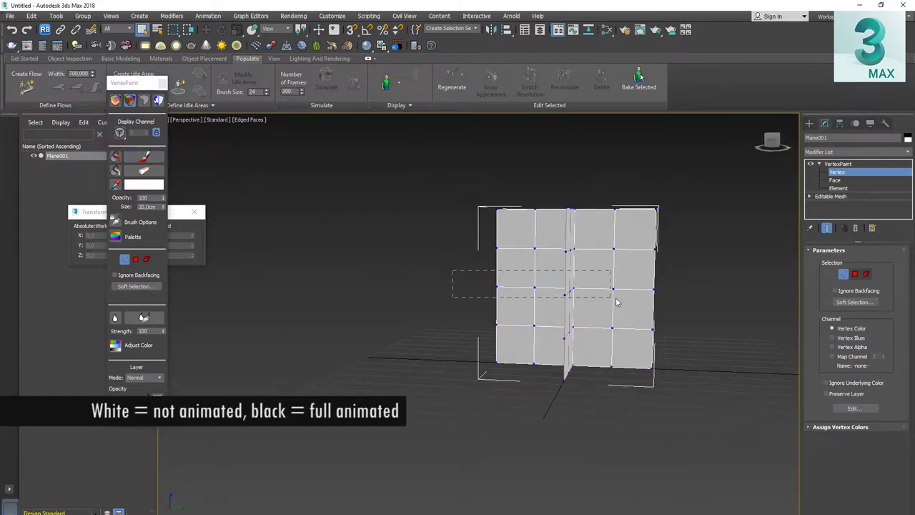
Step: Select the middle row of vertices, re-pick the paint colour, and view the planes from the front
left_click_drag(616, 302, 617, 301)
middle_click_drag(616, 302, 560, 272, "alt")
left_click(144, 185)
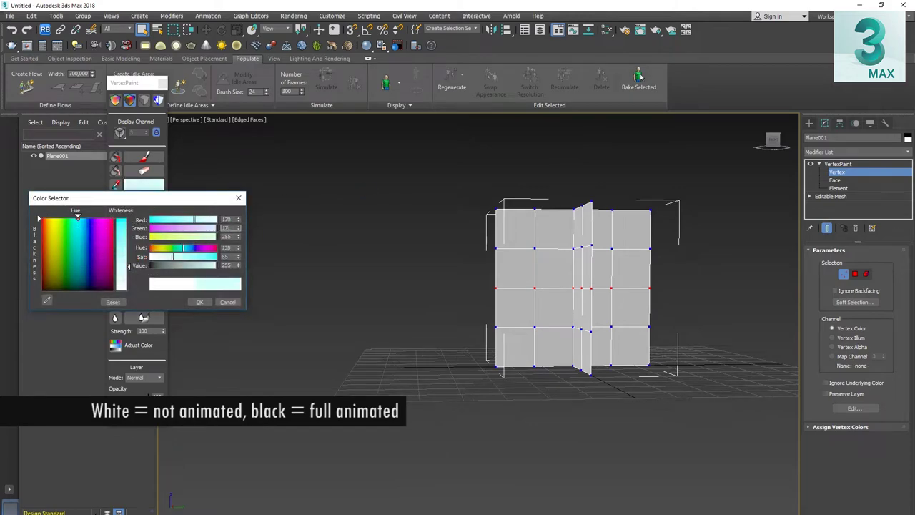
left_click(199, 302)
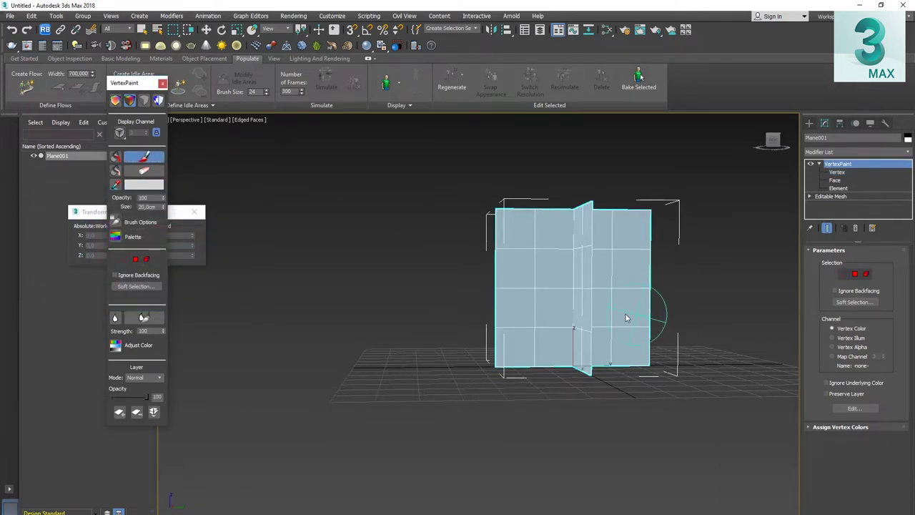
middle_click_drag(626, 314, 714, 263, "alt")
key("1")
mouse_move(506, 313)
middle_mouse_down("alt")
mouse_move(555, 287)
mouse_move(500, 300)
middle_mouse_up("alt")
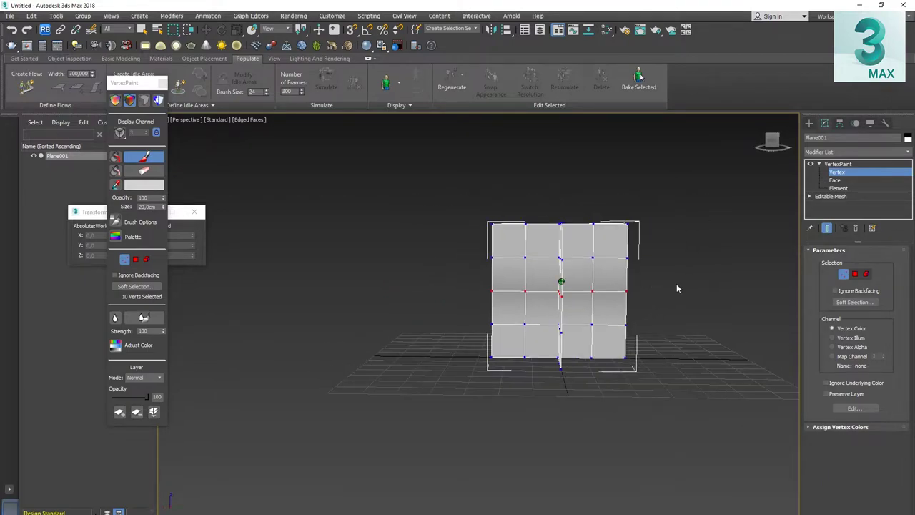
Step: Paint the middle row of vertices mid-grey (85)
key("1")
key("1")
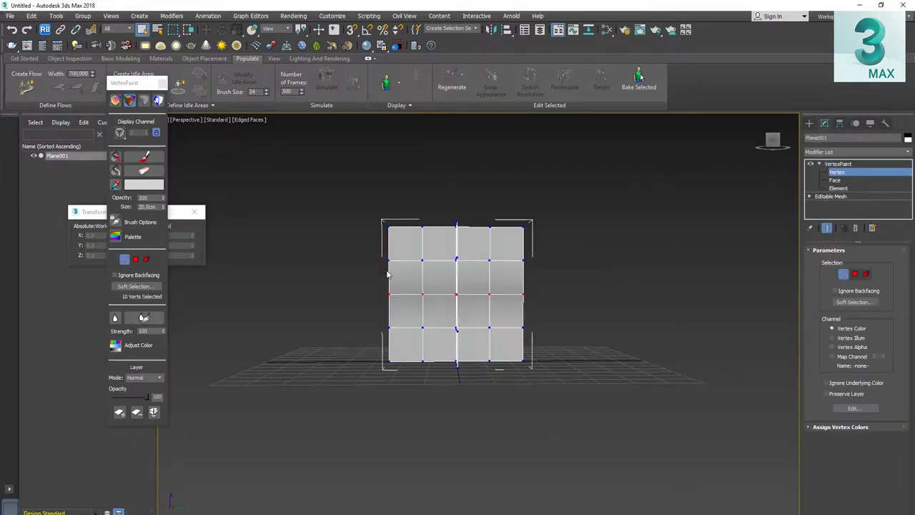
left_click(143, 185)
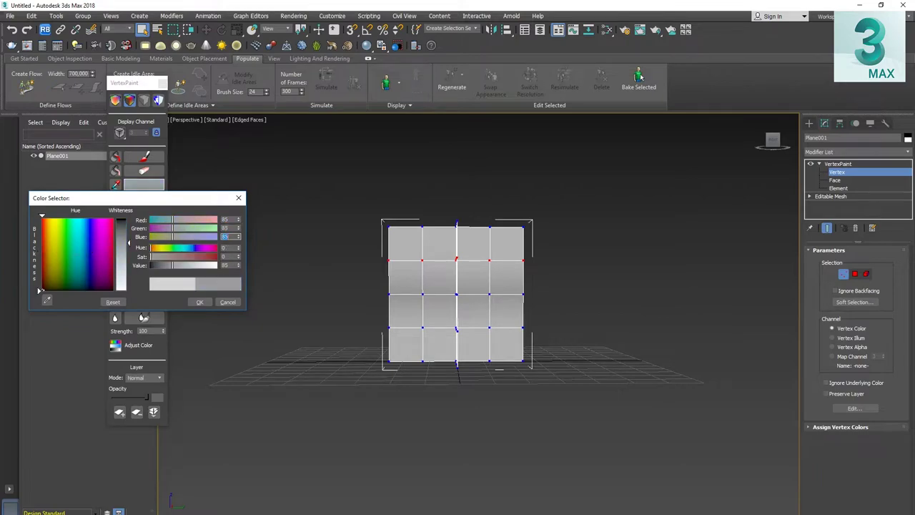
left_click(240, 183)
mouse_move(399, 268)
middle_mouse_down("alt")
mouse_move(253, 287)
mouse_move(339, 282)
middle_mouse_up("alt")
right_click(319, 187)
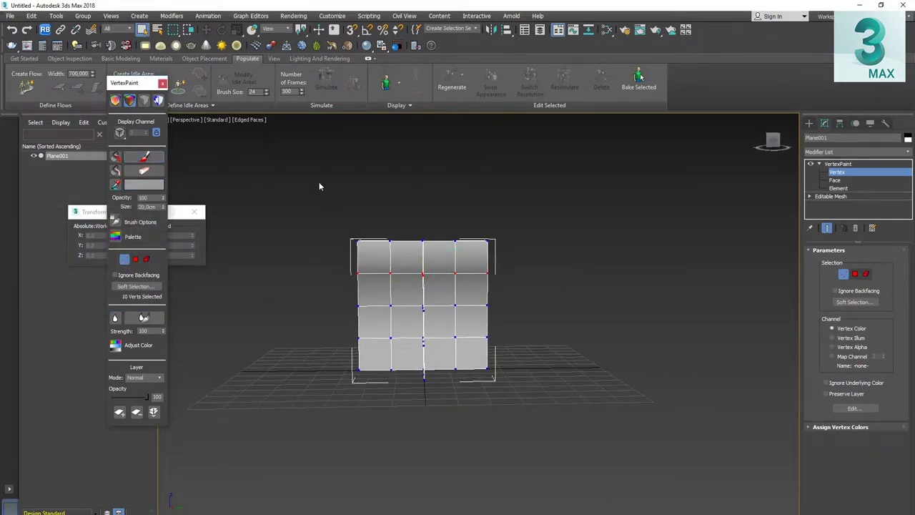
Step: Paint the top vertices black, then leave vertex level
left_click(144, 184)
left_click(196, 300)
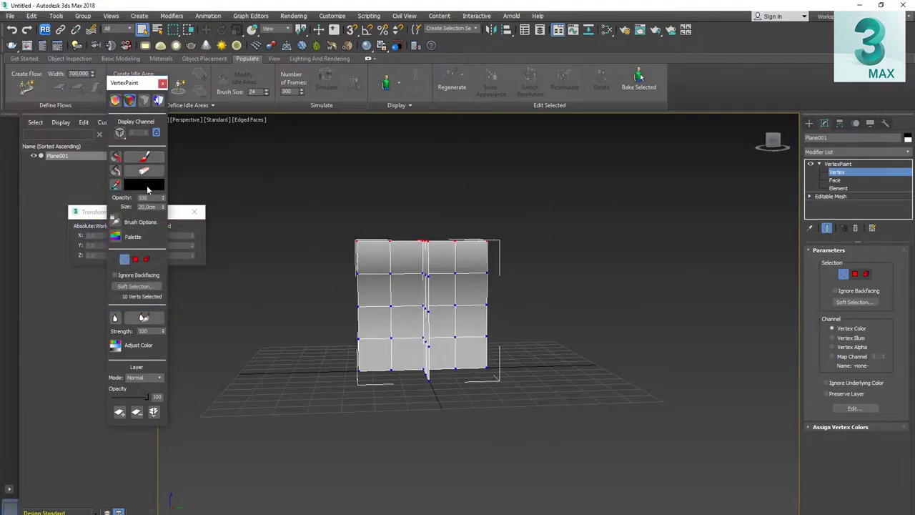
left_click(144, 156)
middle_click_drag(336, 249, 507, 258, "alt")
middle_click_drag(341, 265, 364, 261, "alt")
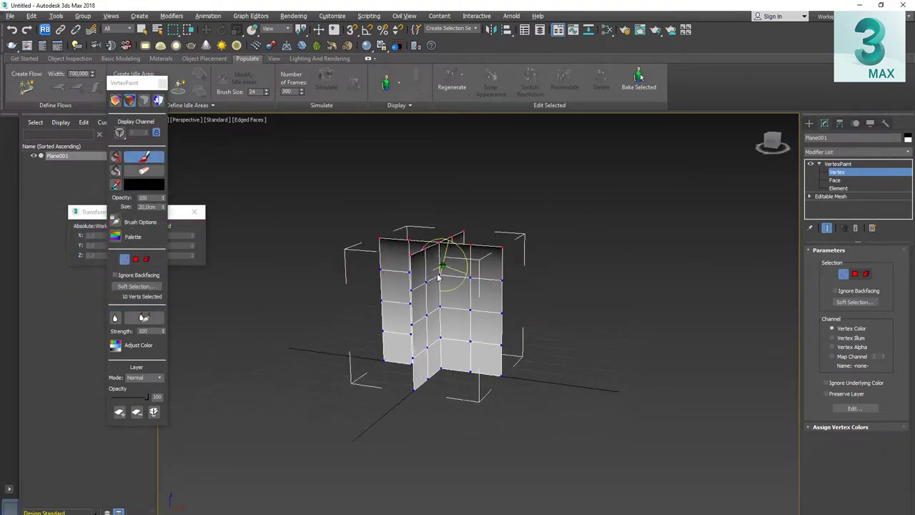
left_click(141, 157)
Step: Show the flower material on the planes again and export them as FBX into 'vertex animation'
key("w")
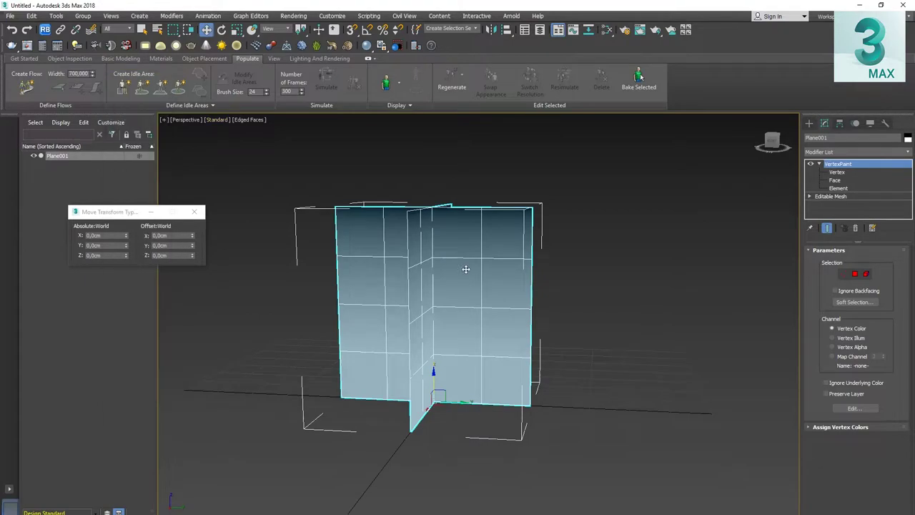
middle_click_drag(465, 266, 470, 301, "alt")
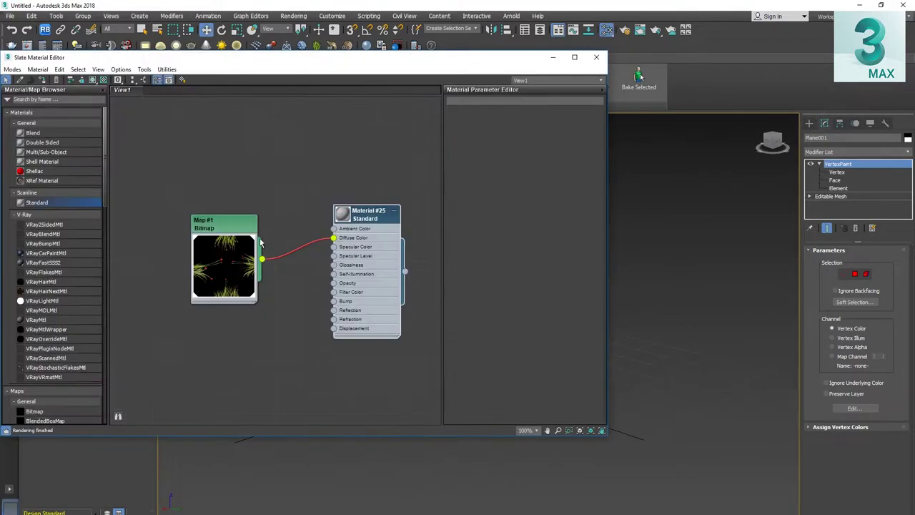
right_click(356, 221)
left_click(418, 339)
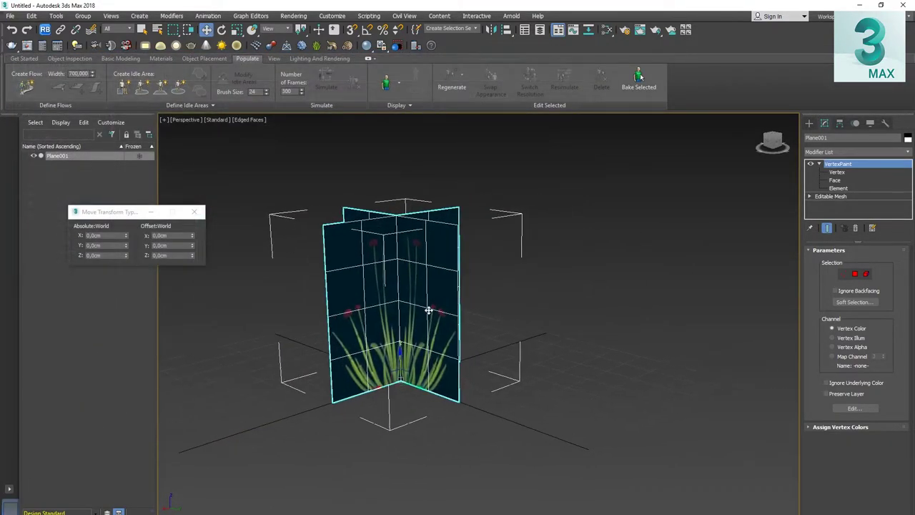
middle_click_drag(427, 308, 486, 292, "alt")
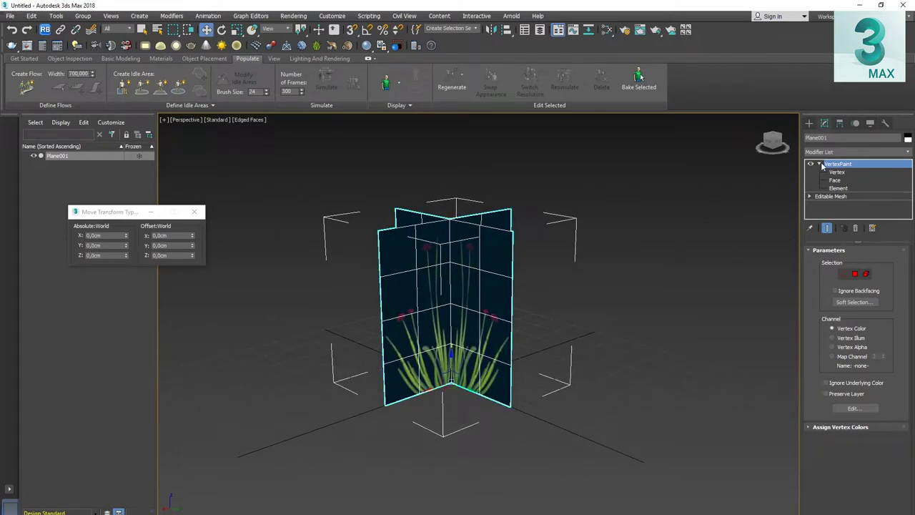
left_click(646, 323)
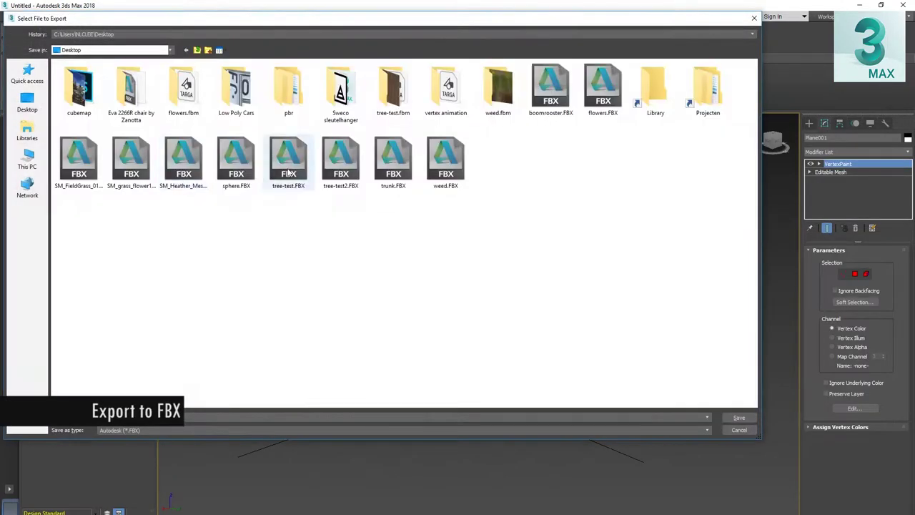
double_click(446, 90)
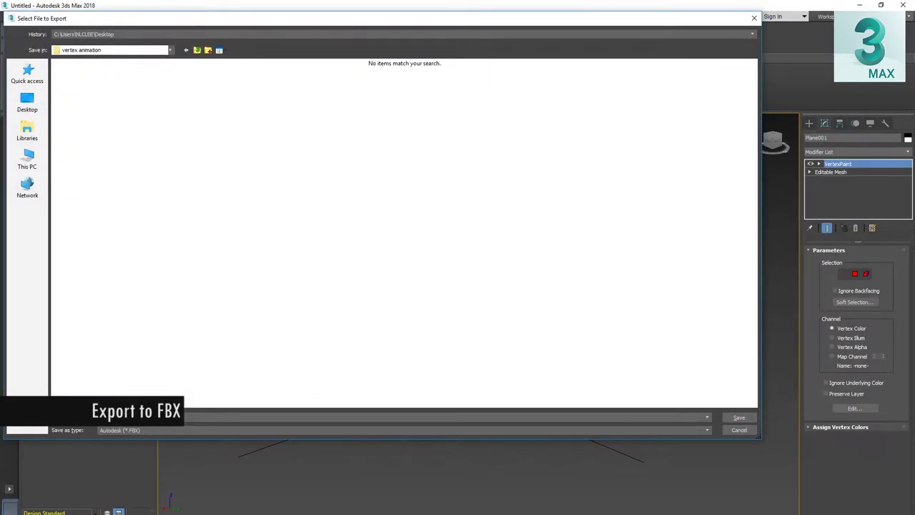
left_click(739, 418)
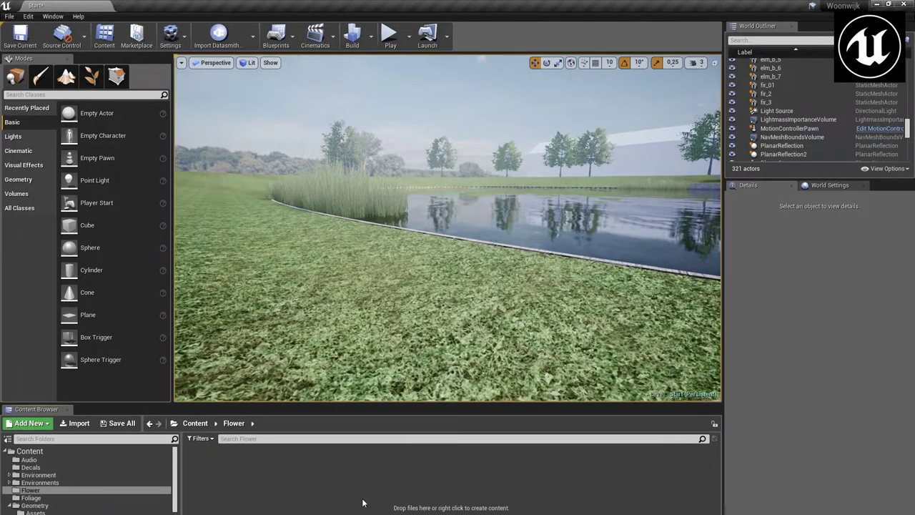
Step: Import T_Flower_D.TGA from the vertex animation folder into the Flower folder
right_click(321, 476)
left_click(389, 236)
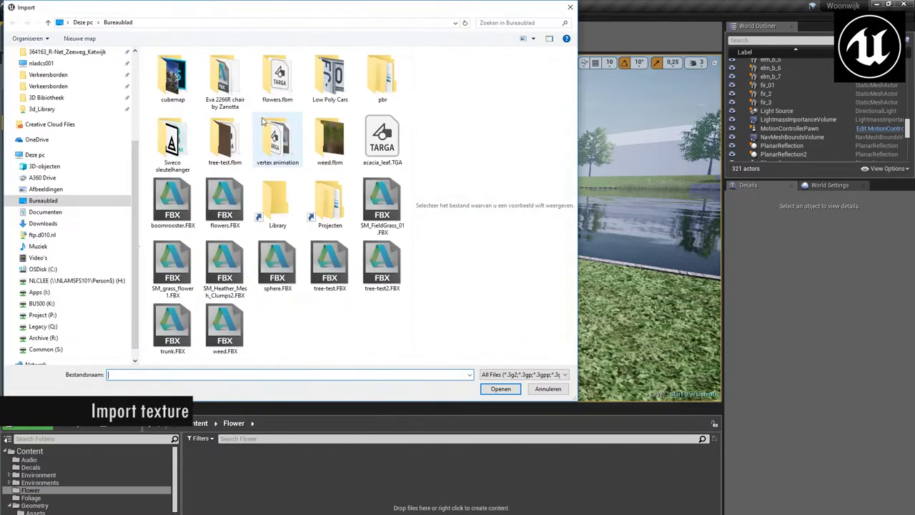
double_click(276, 143)
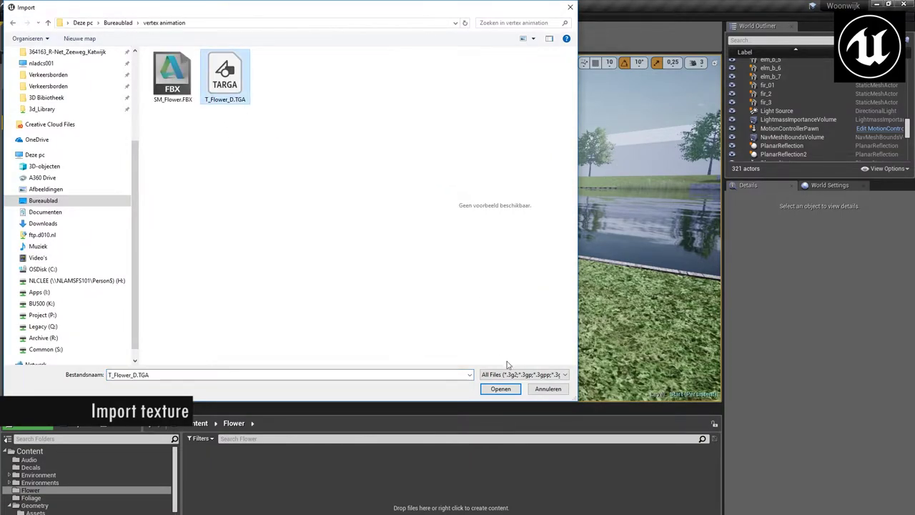
left_click(506, 388)
Step: Open T_Flower_D and hide the red, green and blue channels to check its alpha
double_click(203, 466)
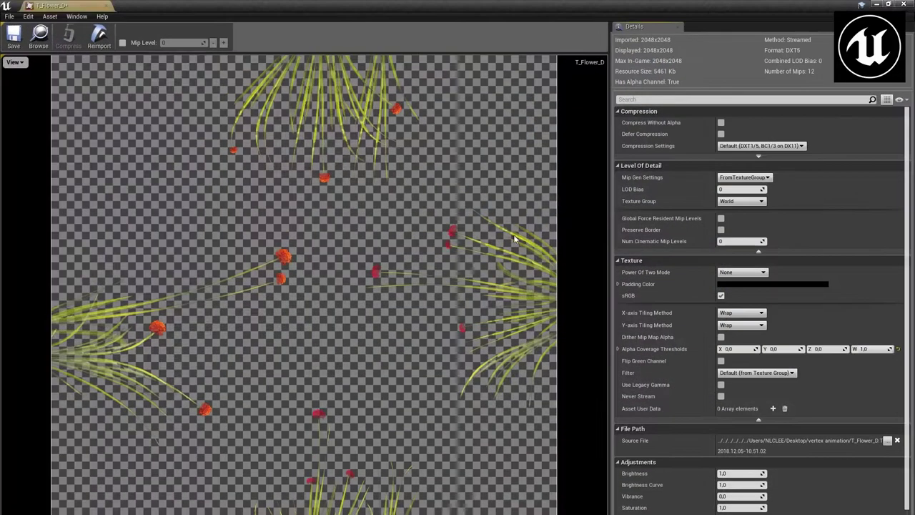
left_click(14, 63)
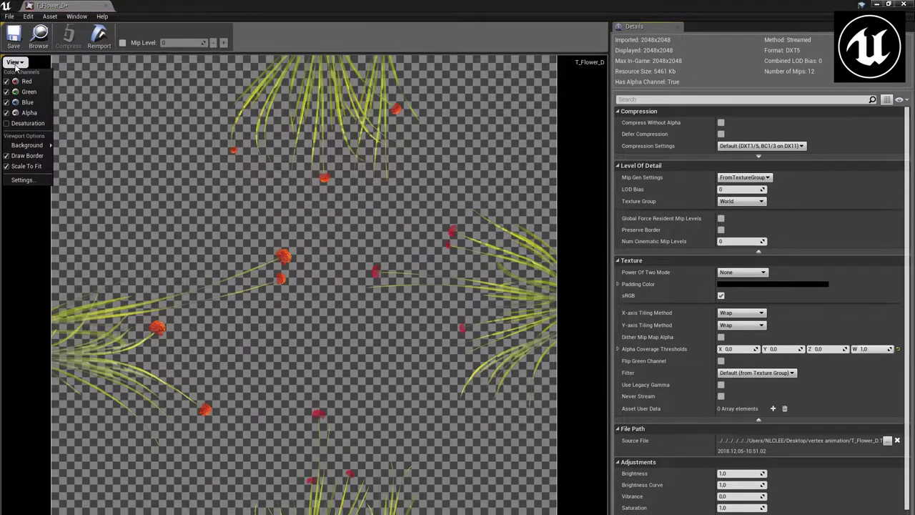
left_click(7, 102)
left_click(7, 91)
left_click(6, 80)
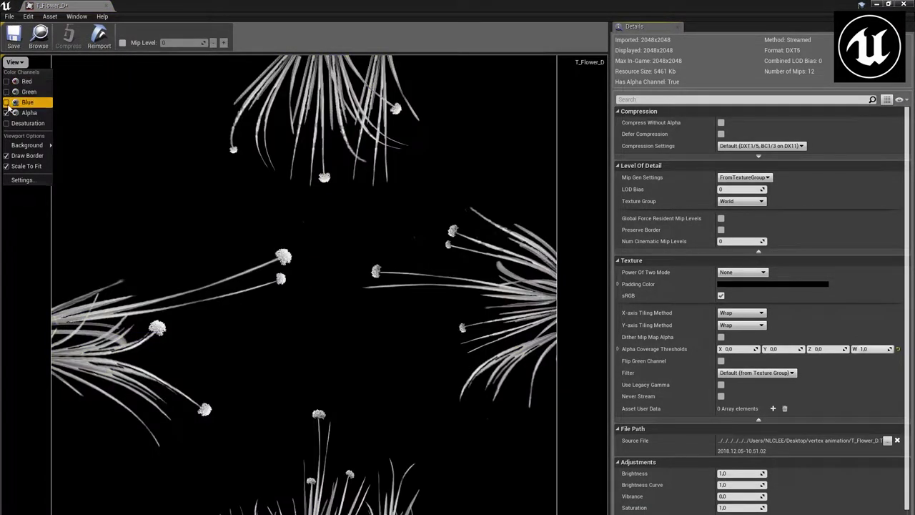
left_click(7, 102)
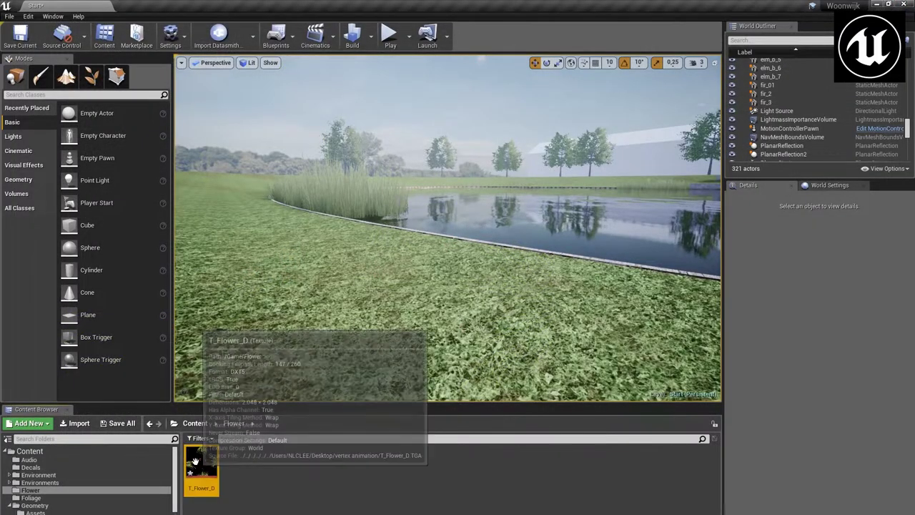
Step: Save T_Flower_D, then import SM_Flower.FBX with Vertex Color Import Option set to Replace
right_click(201, 463)
left_click(229, 309)
right_click(344, 503)
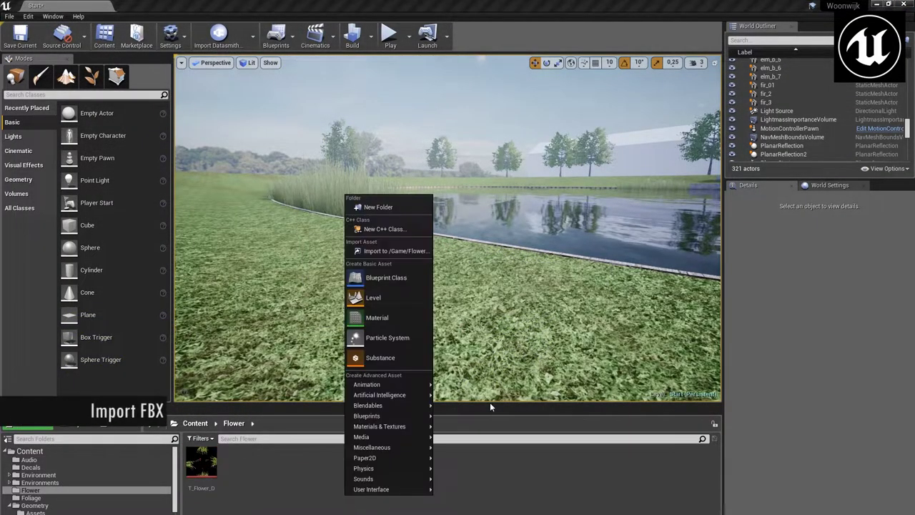
left_click(386, 252)
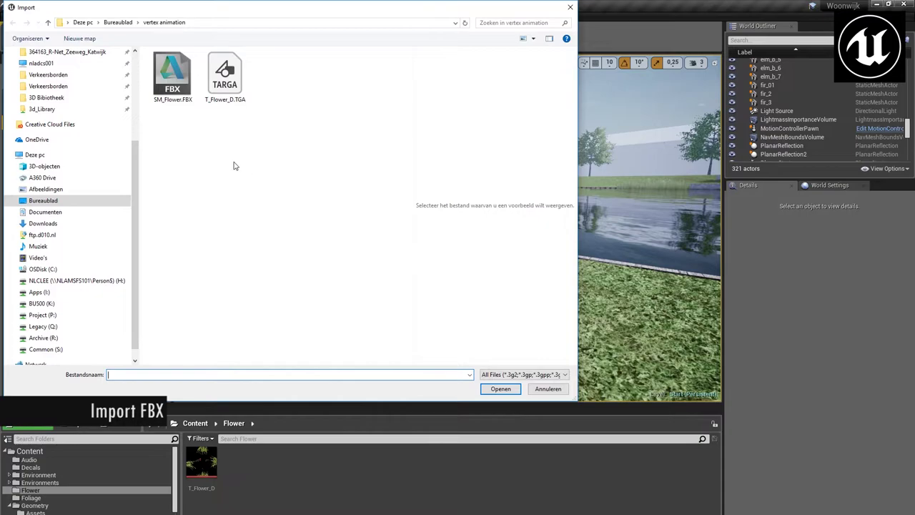
left_click(502, 389)
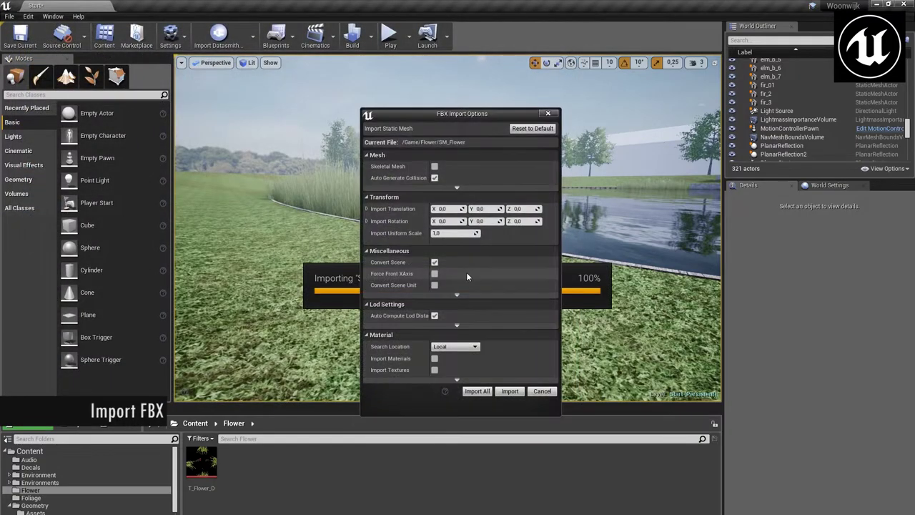
left_click(457, 187)
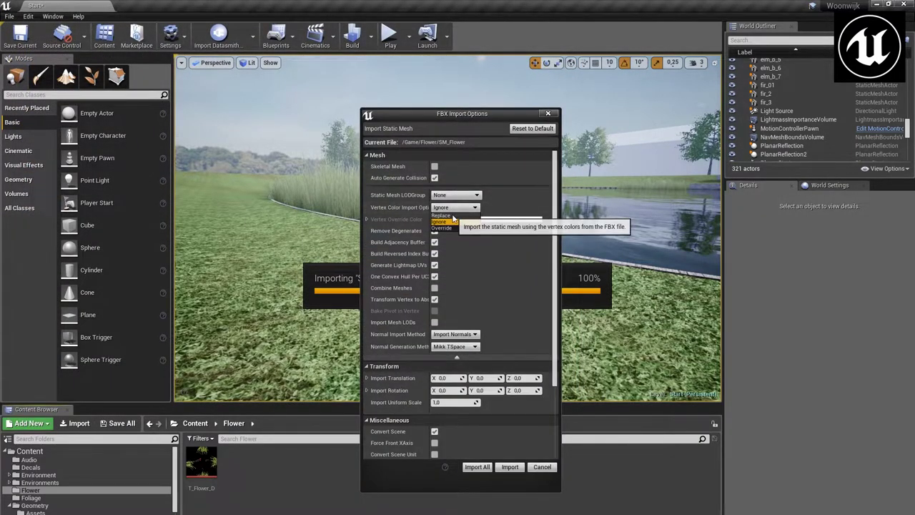
left_click(441, 215)
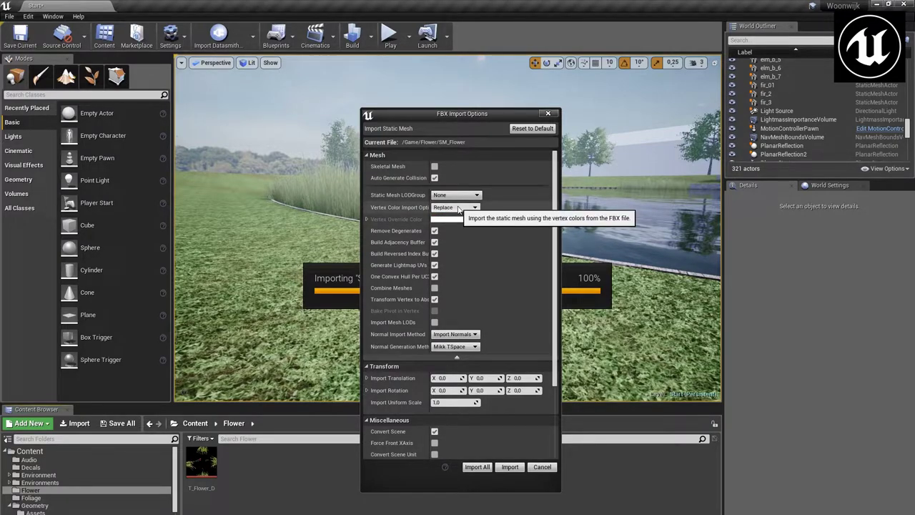
scroll(556, 318, "down", 5)
scroll(532, 426, "up", 5)
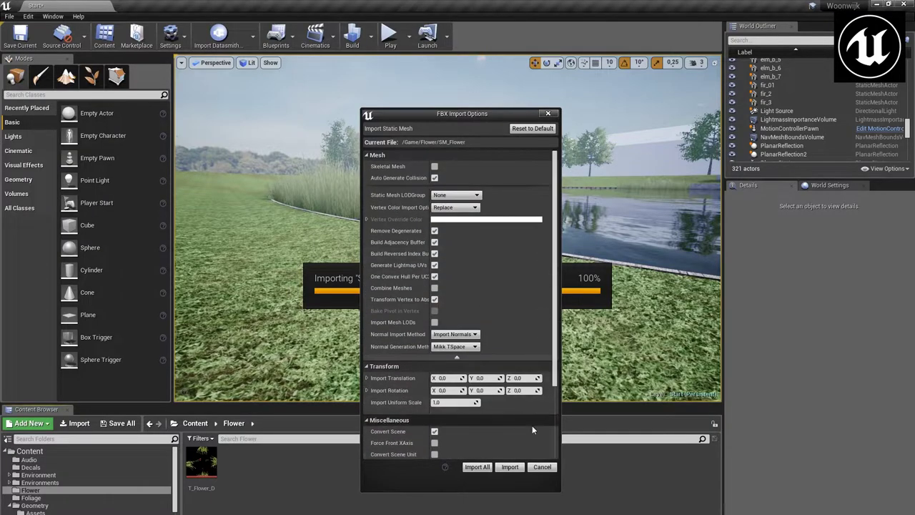
left_click(510, 466)
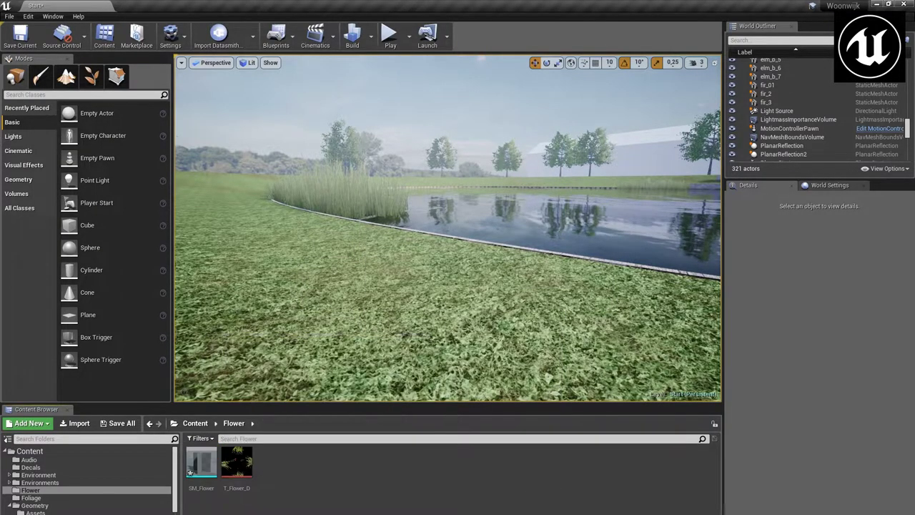
Step: Open SM_Flower and orbit around it to inspect the imported mesh
double_click(200, 466)
scroll(423, 333, "up", 5)
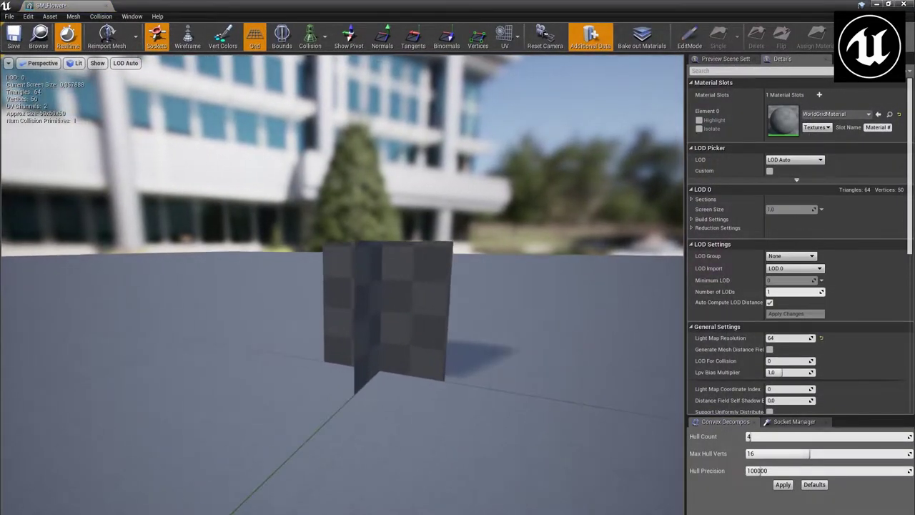
left_click_drag(423, 332, 423, 332)
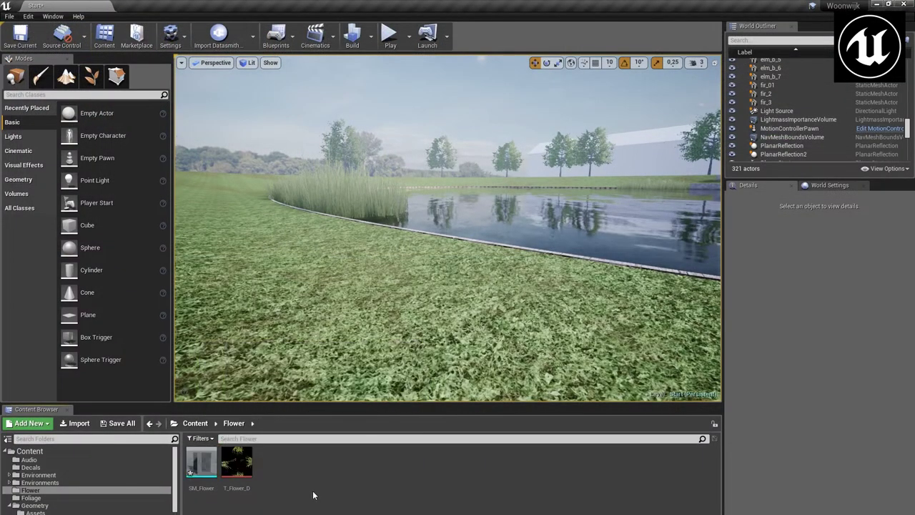
Step: Create a new material named M_Flower in the Flower folder
right_click(352, 501)
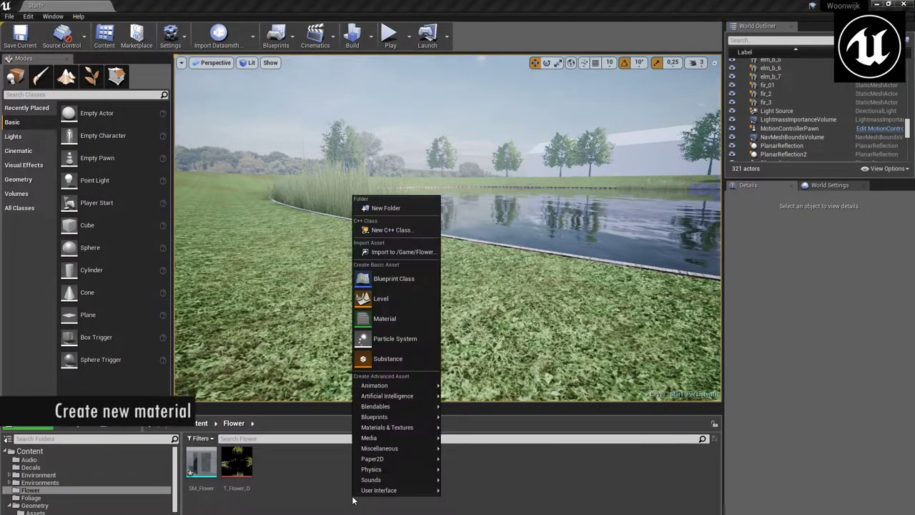
left_click(386, 319)
type("M_Flowe")
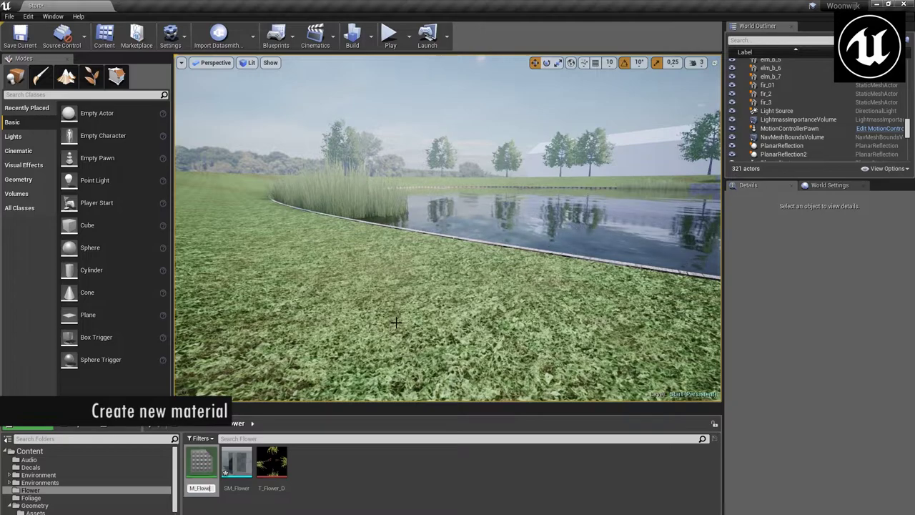
type("r")
key("Return")
left_click(340, 501)
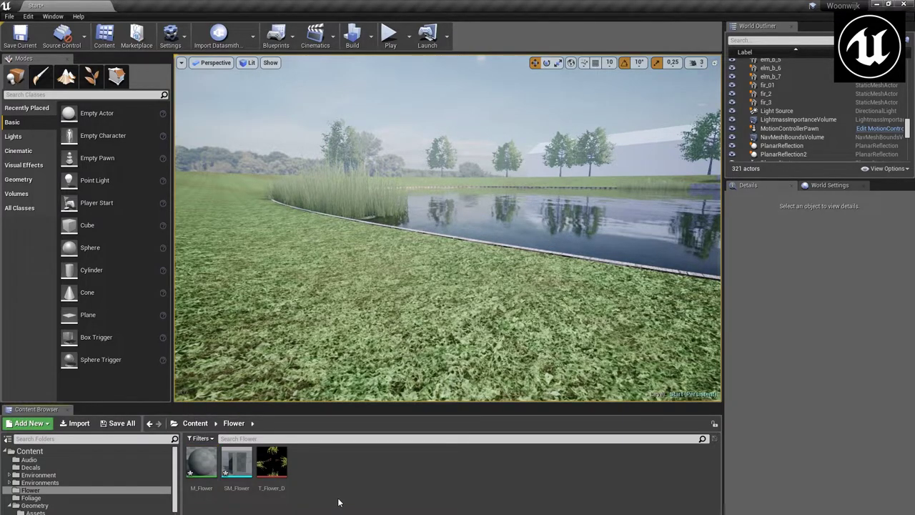
Step: Open M_Flower and resize its material editor into a smaller, repositioned window
double_click(201, 464)
left_click(495, 258)
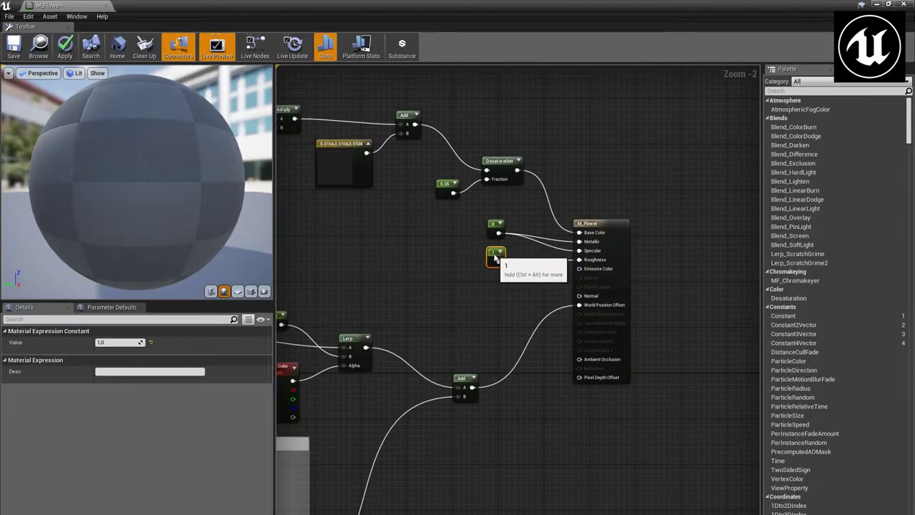
left_click(441, 285)
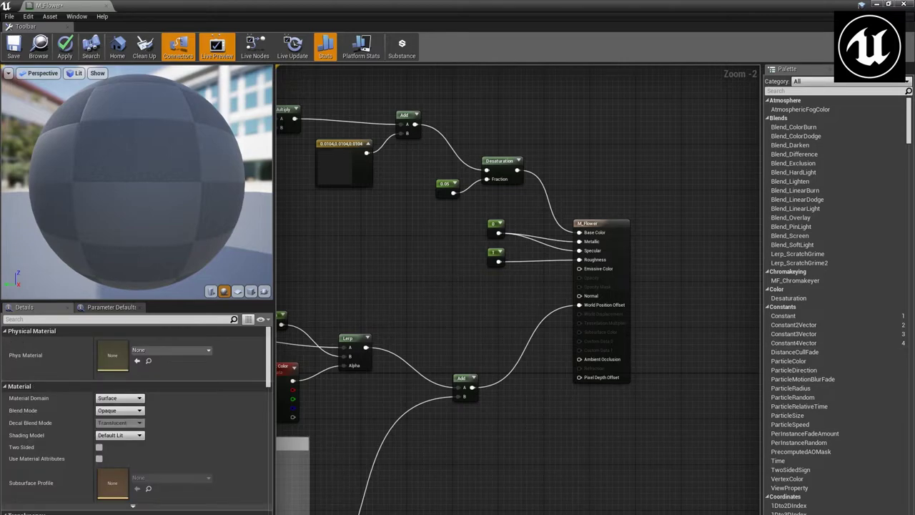
left_click(887, 5)
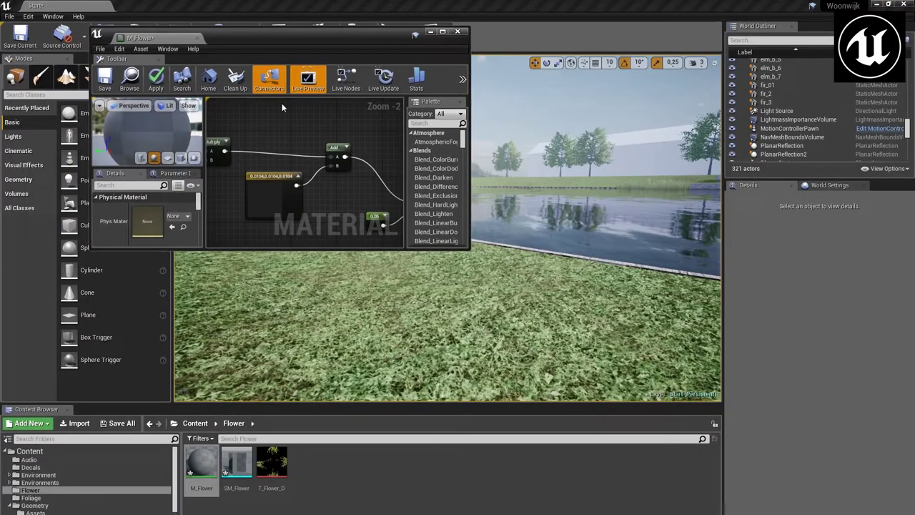
left_click_drag(273, 34, 288, 60)
left_click_drag(453, 273, 641, 379)
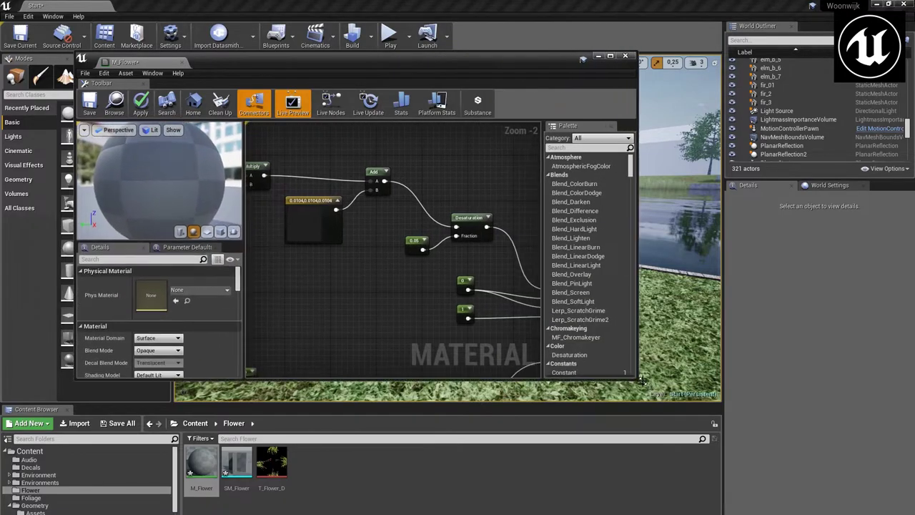
scroll(496, 300, "down", 3)
scroll(496, 300, "up", 1)
Step: Select the Texture Sample node and pan the graph to view the network
left_click(409, 251)
scroll(235, 304, "down", 3)
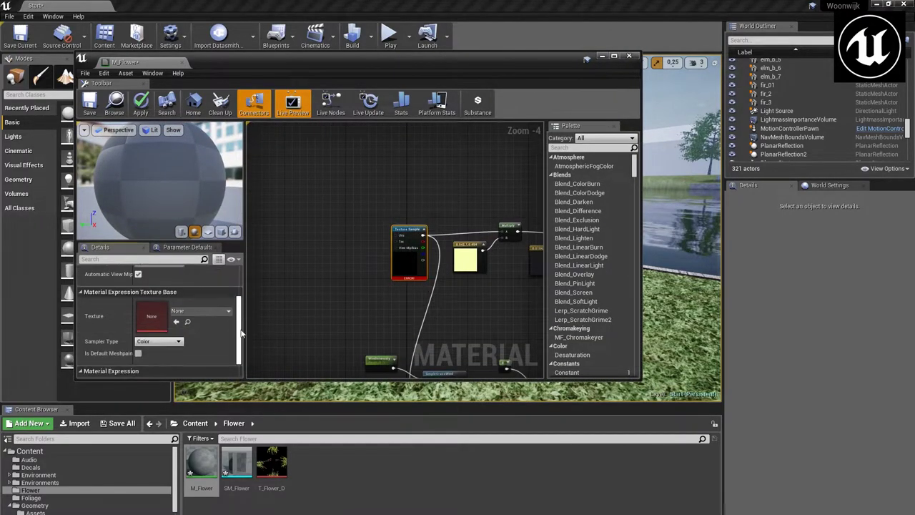
left_click_drag(271, 465, 152, 315)
mouse_move(484, 191)
right_mouse_down()
mouse_move(459, 185)
mouse_move(400, 207)
right_mouse_up()
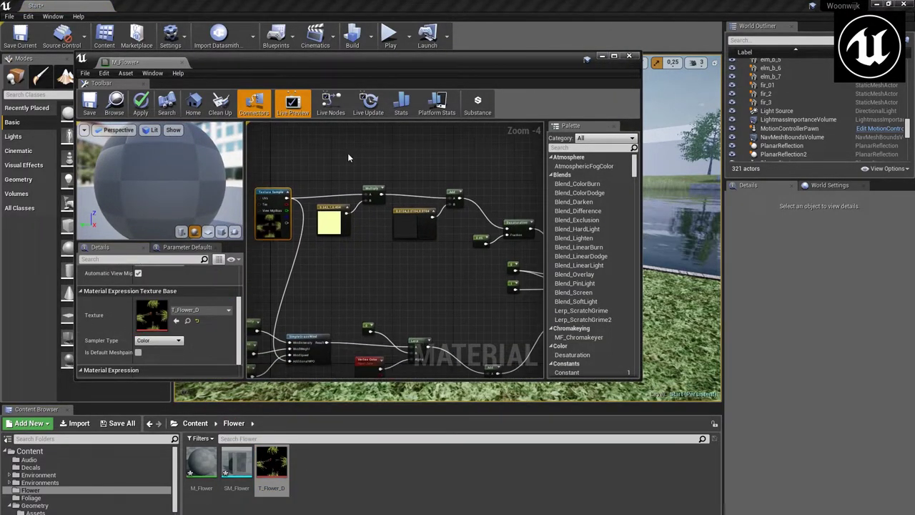
scroll(379, 207, "up", 1)
Step: Change the yellow Constant3Vector to dark grey, then save and close M_Flower
left_click(421, 225)
left_click(80, 281)
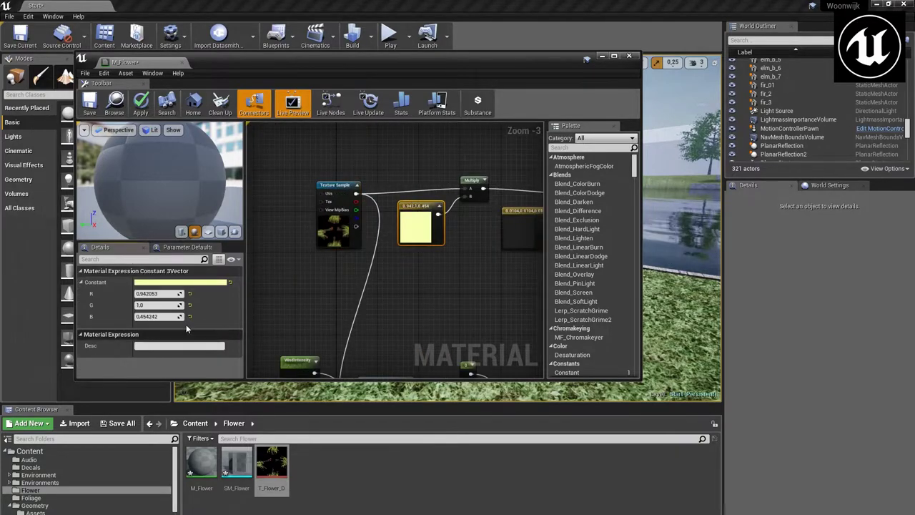
left_click(179, 282)
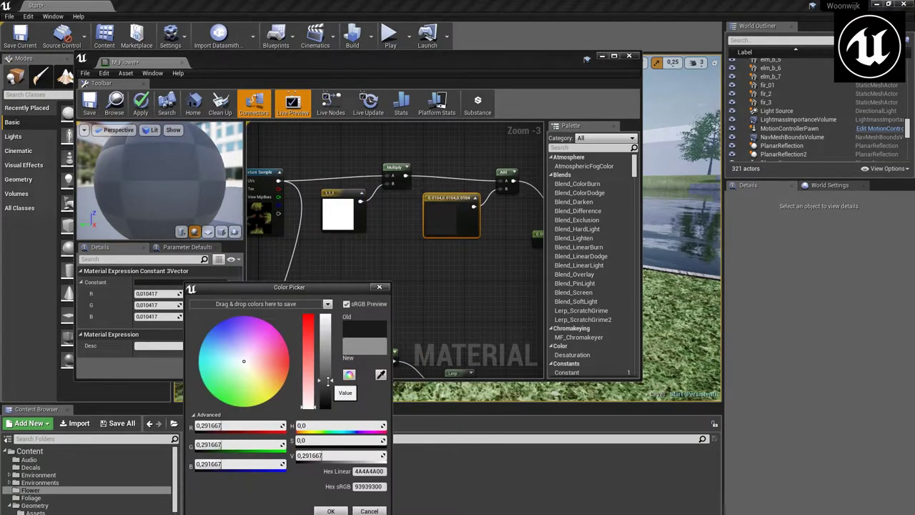
scroll(319, 309, "down", 2)
left_click(319, 309)
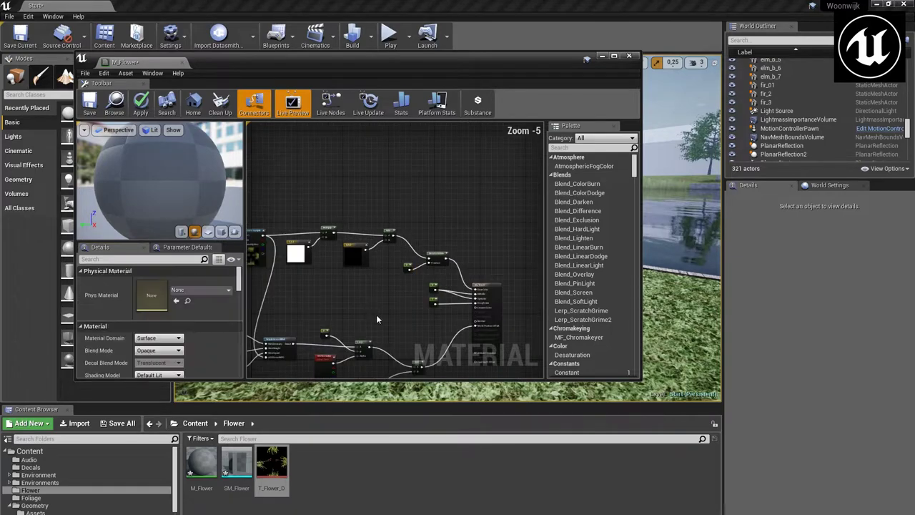
right_click_drag(377, 315, 442, 214)
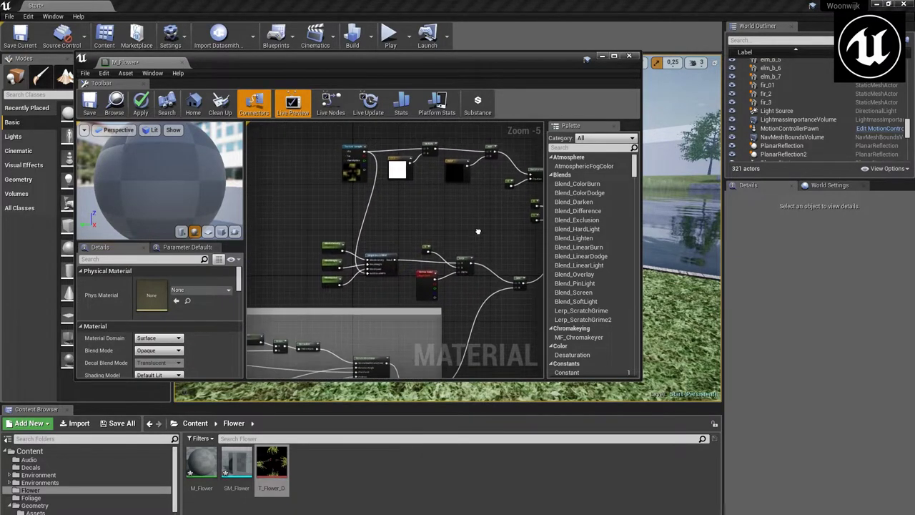
scroll(345, 278, "up", 4)
left_click(91, 101)
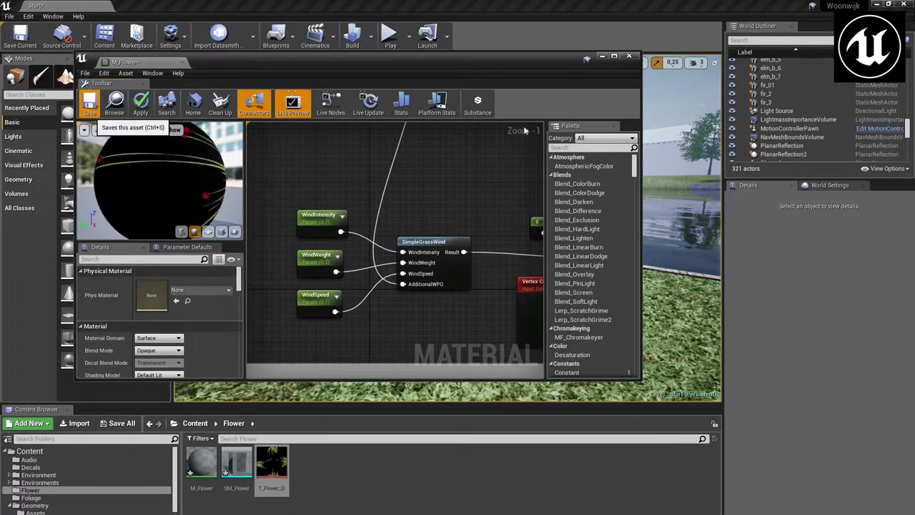
left_click(630, 57)
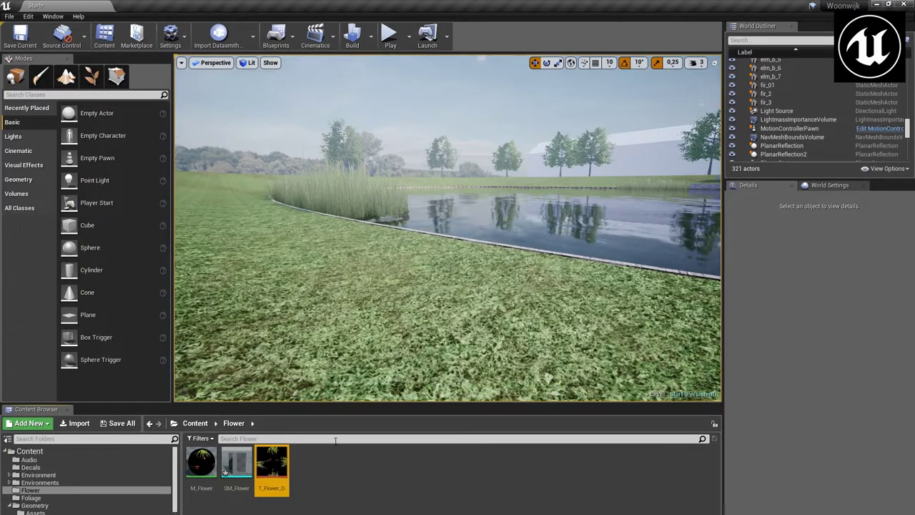
Step: Drop M_Flower onto SM_Flower's Element 0 slot, preview the textured flower, and close the editor
double_click(236, 461)
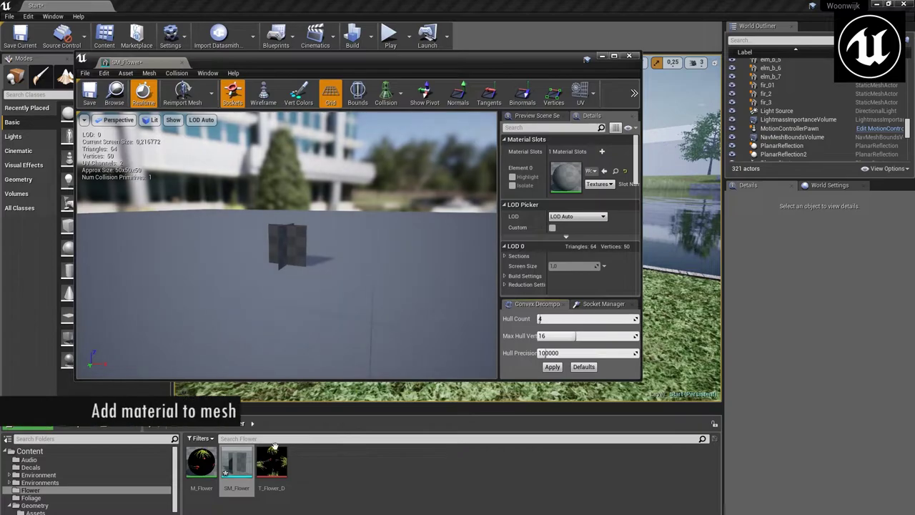
mouse_move(201, 462)
left_mouse_down()
mouse_move(565, 204)
mouse_move(566, 179)
left_mouse_up()
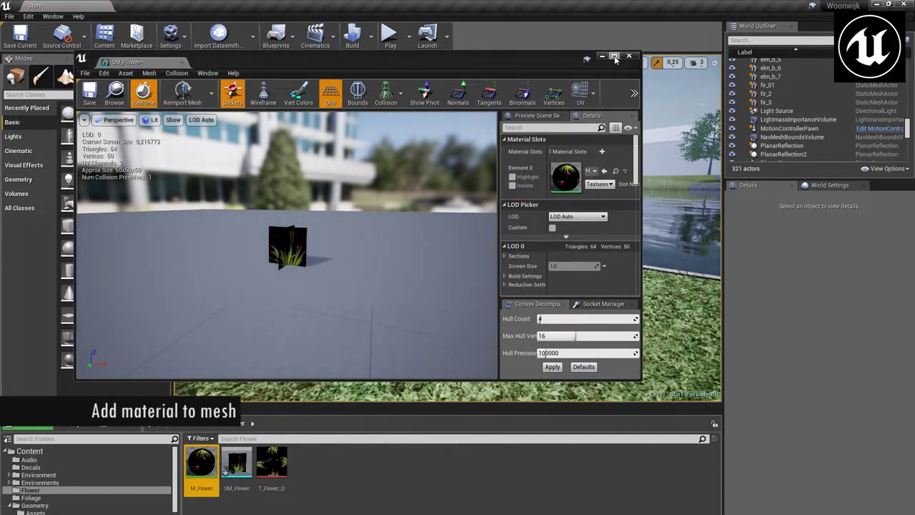
left_click_drag(286, 286, 293, 250)
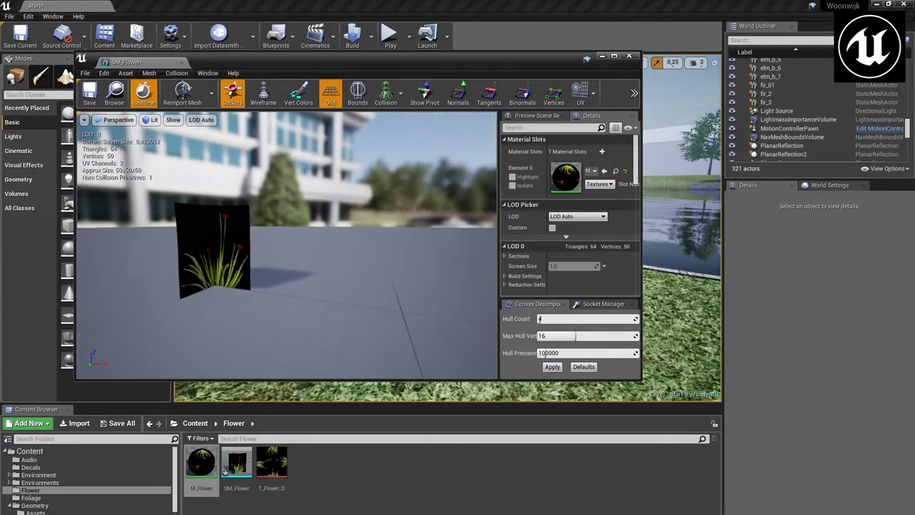
left_click_drag(293, 250, 243, 193)
left_click(676, 30)
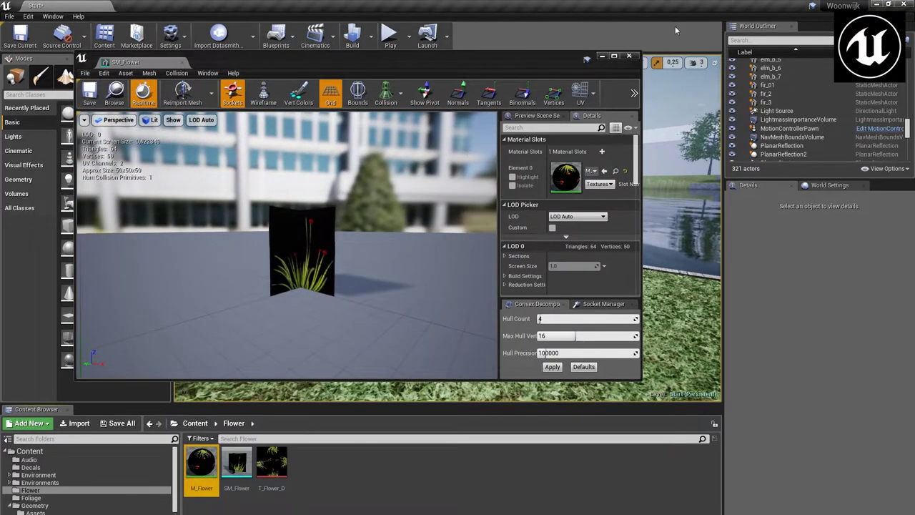
left_click(629, 55)
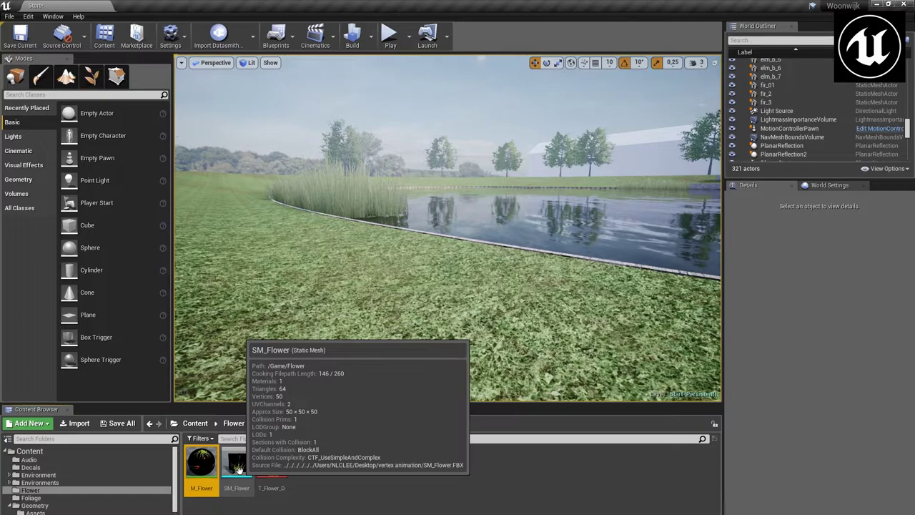
Step: Open M_Flower and set its Blend Mode to Masked
double_click(201, 468)
scroll(482, 212, "down", 3)
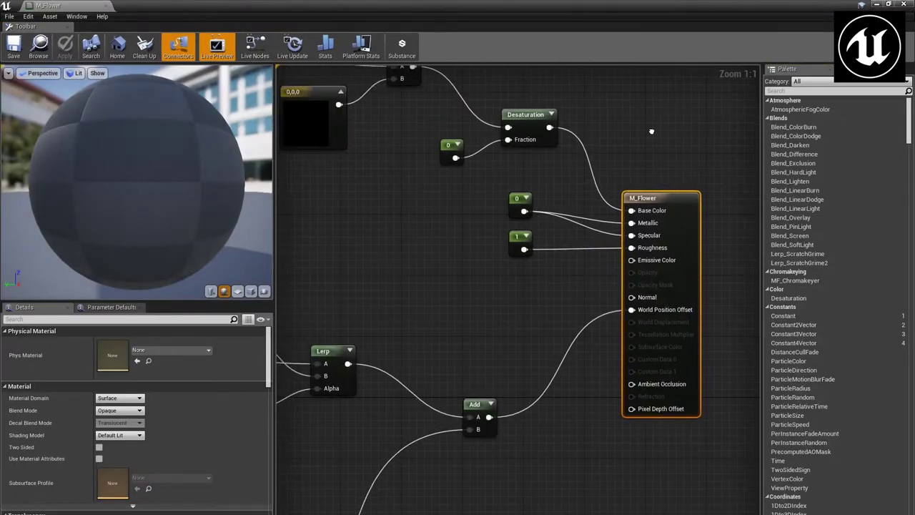
right_click_drag(481, 212, 389, 205)
scroll(388, 204, "down", 2)
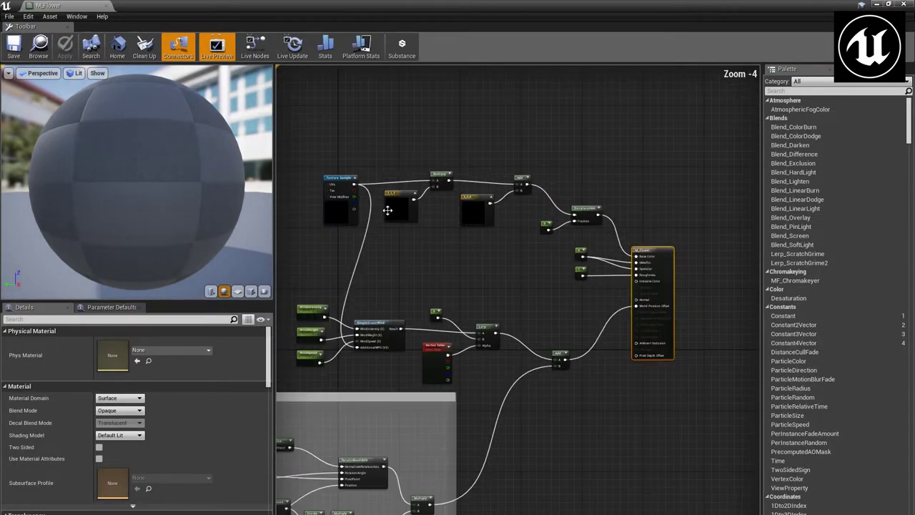
scroll(357, 215, "up", 1)
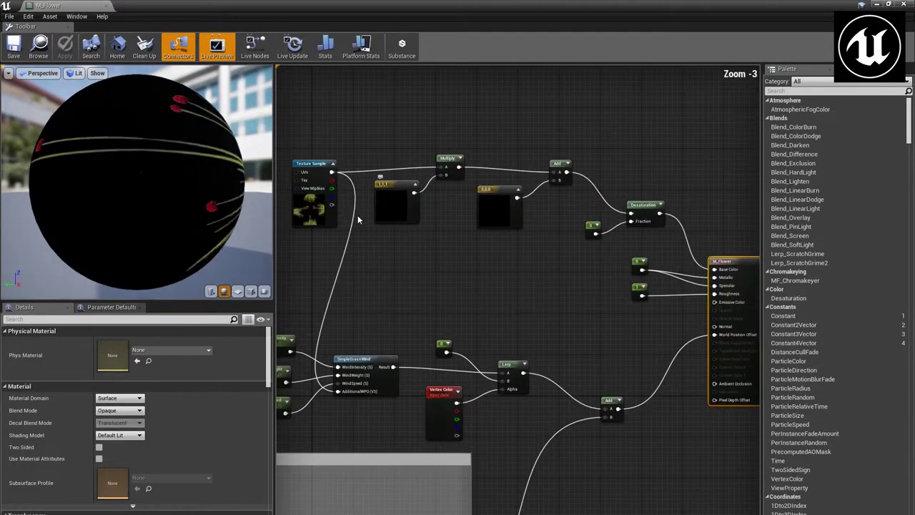
left_click(118, 410)
left_click(105, 424)
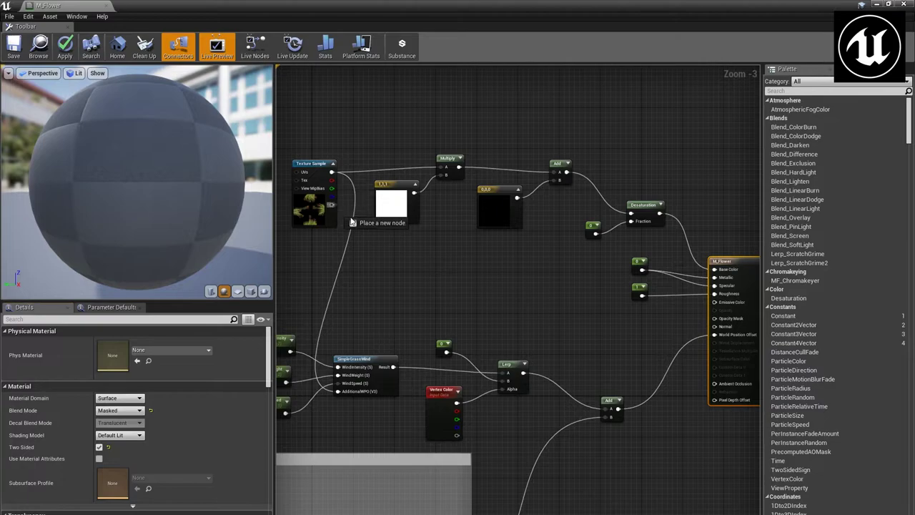
Step: Wire the Texture Sample alpha into Opacity Mask and save M_Flower
left_click_drag(713, 321, 714, 318)
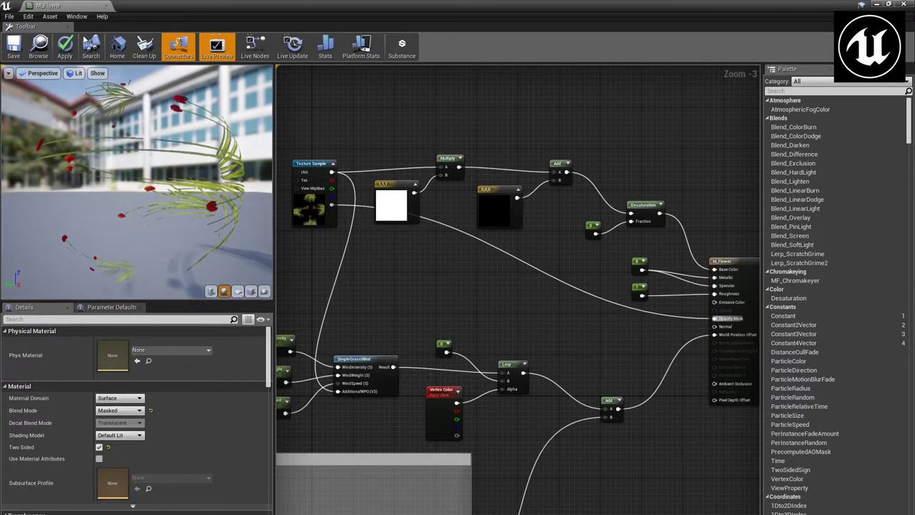
left_click(12, 46)
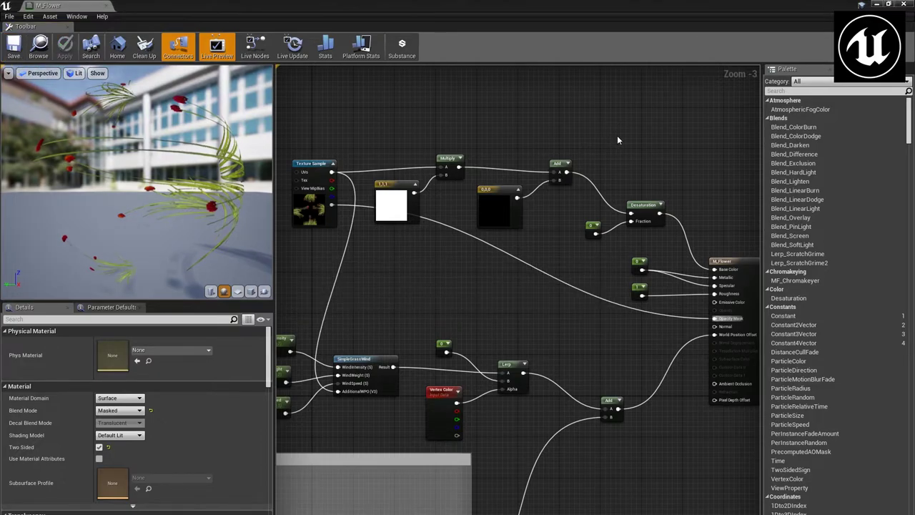
right_click_drag(697, 152, 551, 102)
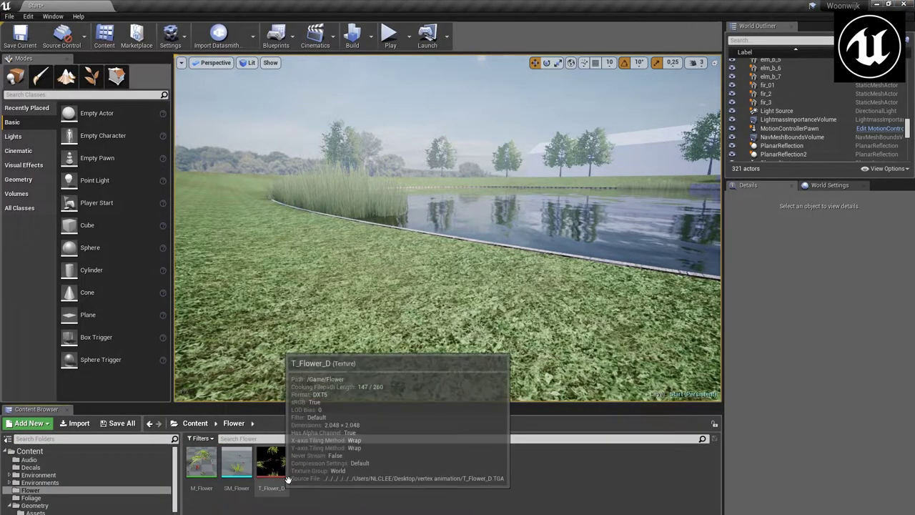
Step: Drag SM_Flower onto the grass beside the pond and orbit the camera around it
scroll(364, 352, "up", 2)
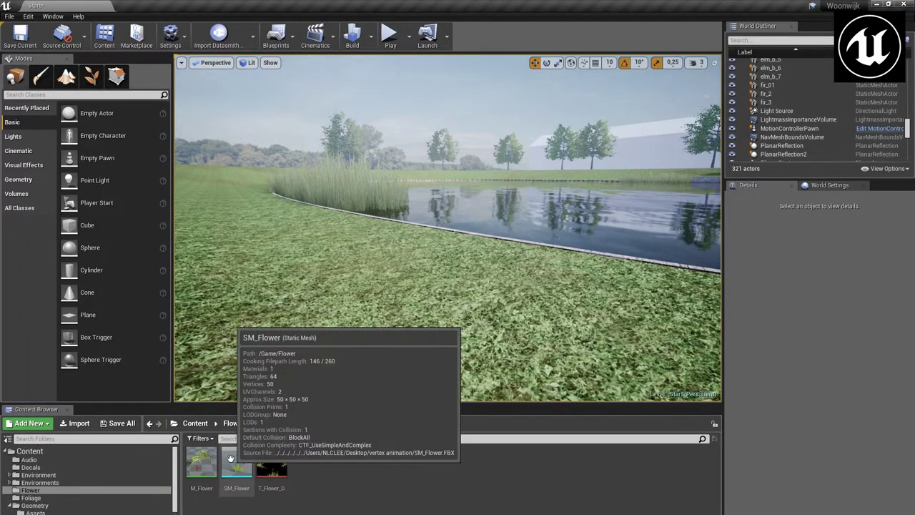
left_click(236, 466)
left_click_drag(236, 466, 397, 318)
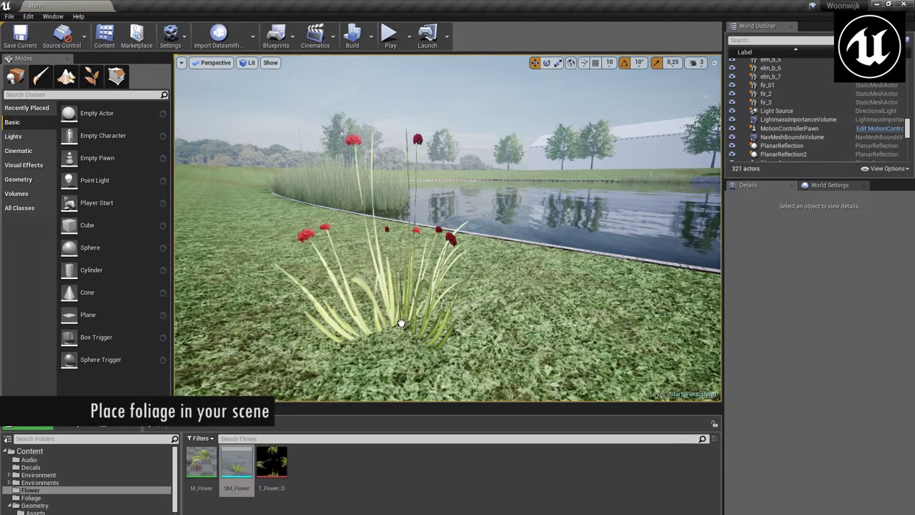
scroll(404, 275, "down", 2)
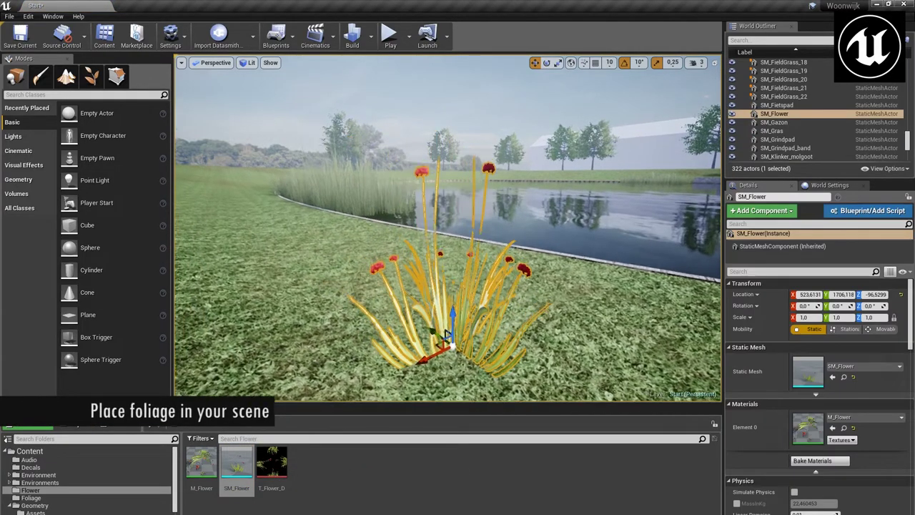
scroll(404, 275, "down", 2)
scroll(403, 275, "down", 3)
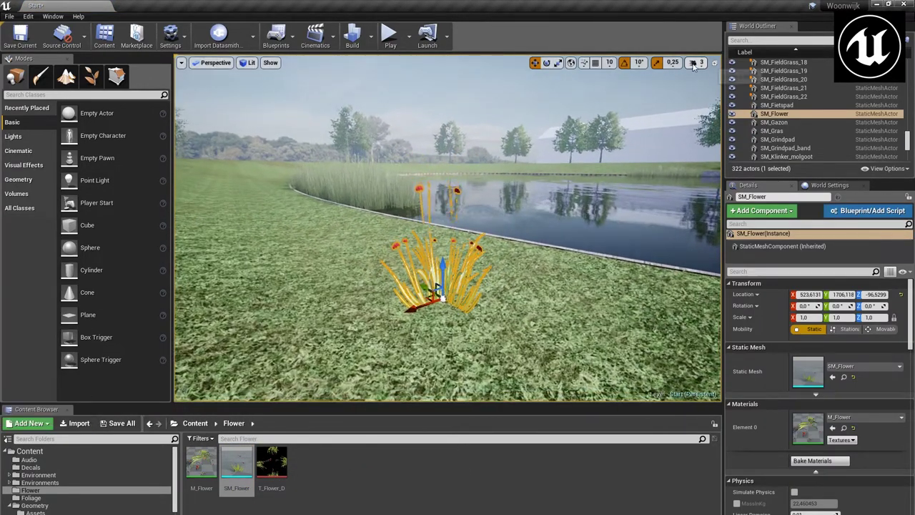
left_click(692, 64)
left_click_drag(458, 214, 401, 222, "alt")
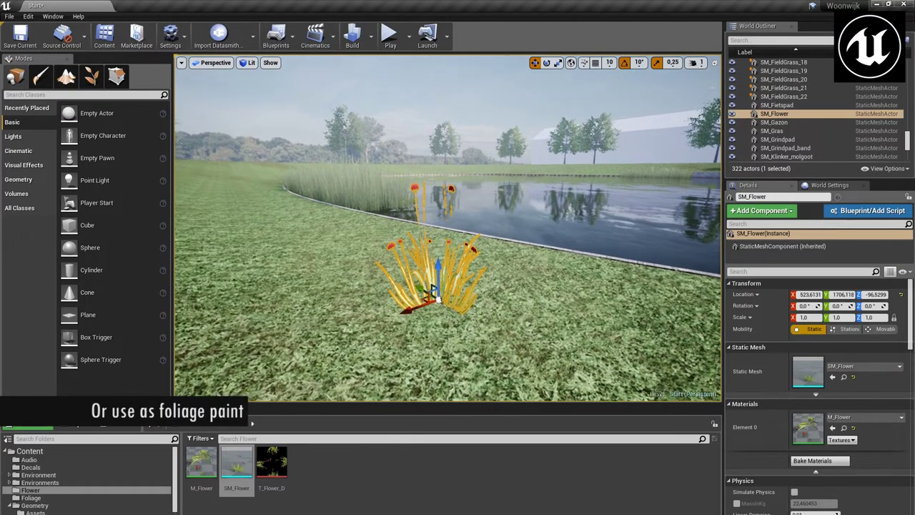
left_click_drag(417, 301, 446, 266, "alt")
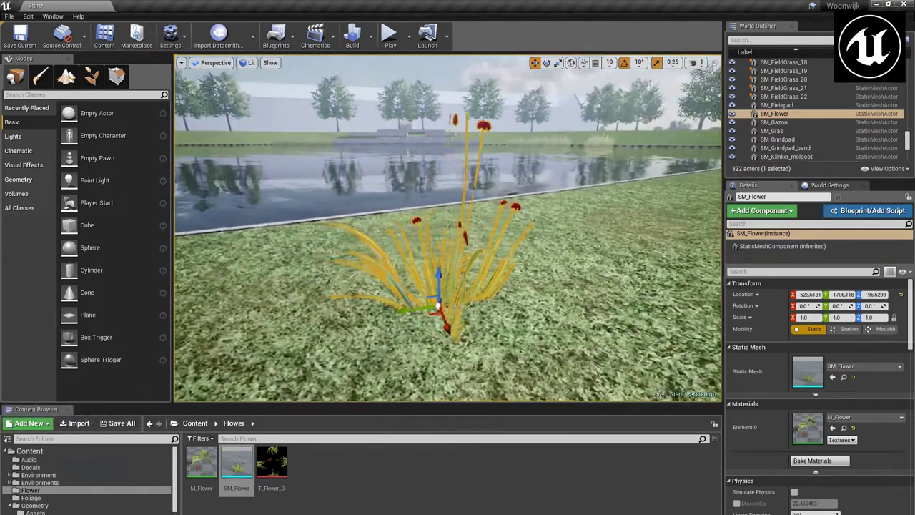
key("Escape")
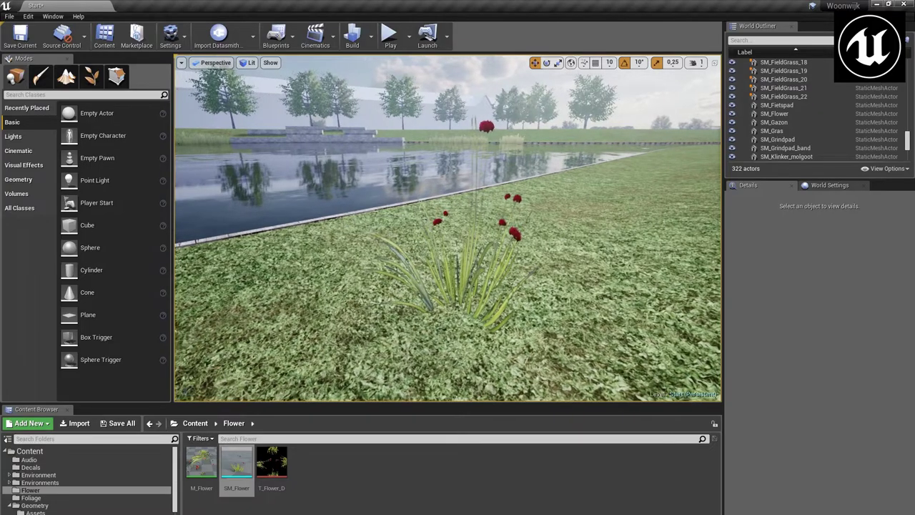
mouse_move(501, 264)
left_mouse_down("alt")
mouse_move(429, 271)
mouse_move(429, 243)
mouse_move(400, 243)
left_mouse_up("alt")
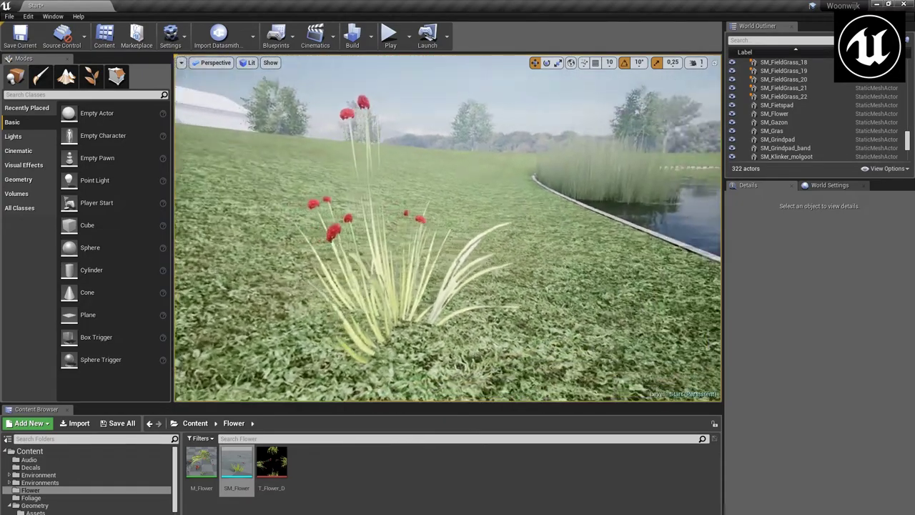